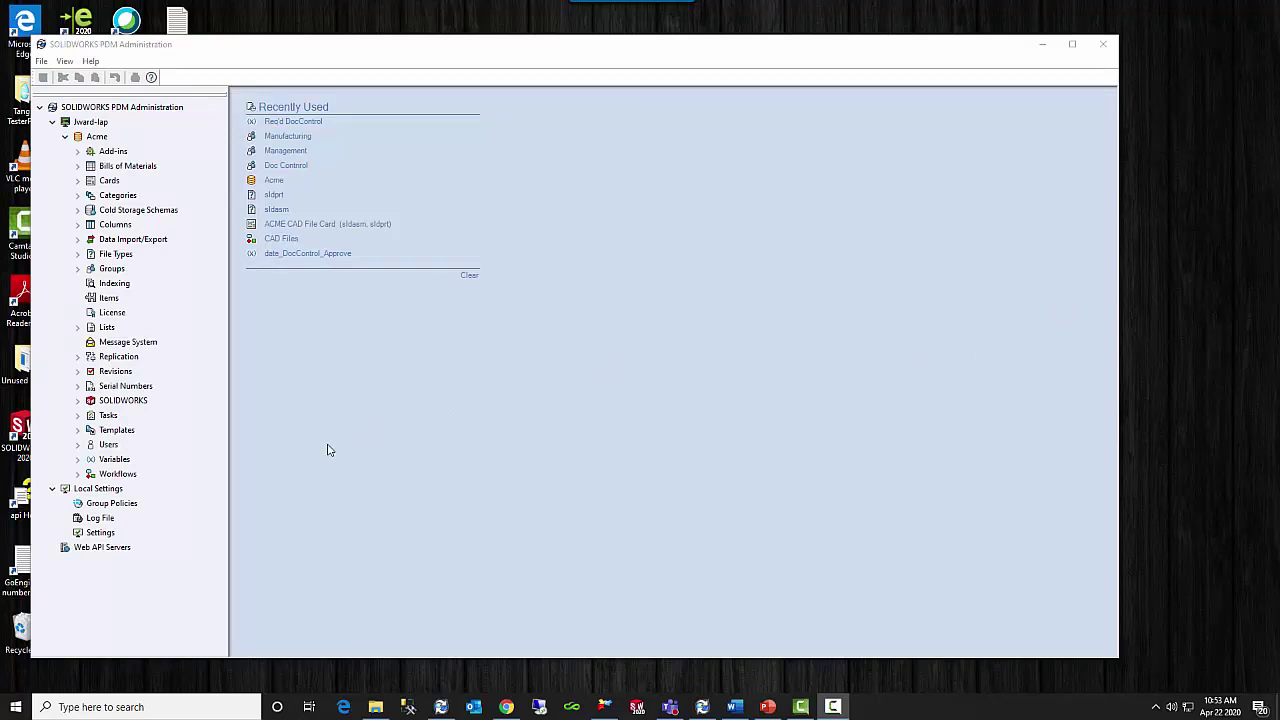
Review the definition of the Req'd DocControl variable in the Acme vault and close it
click(78, 460)
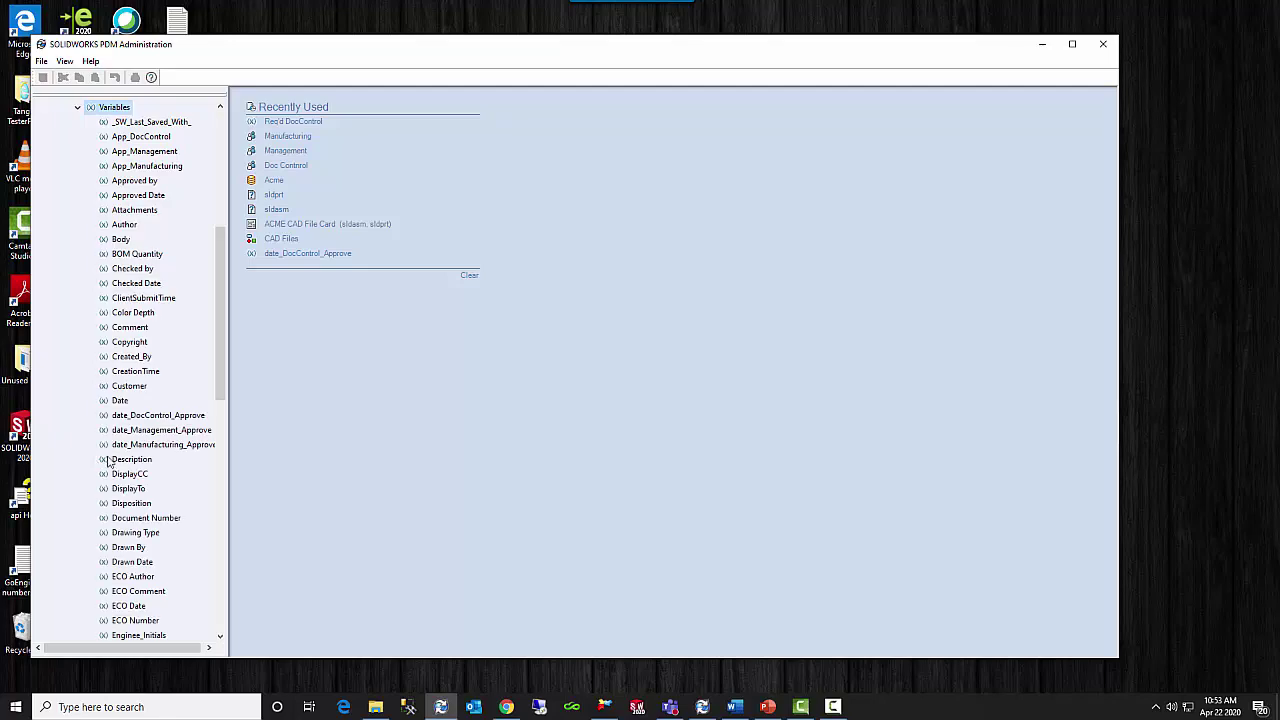
drag(214, 307, 227, 482)
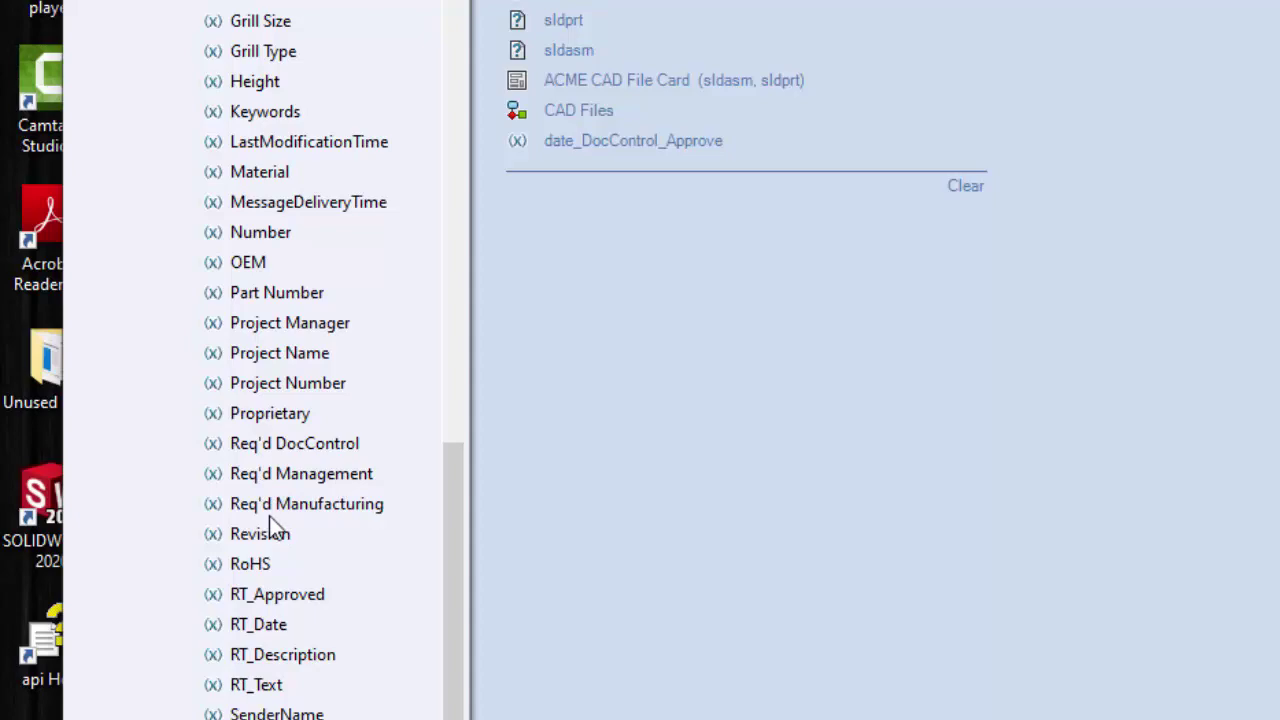
double_click(330, 446)
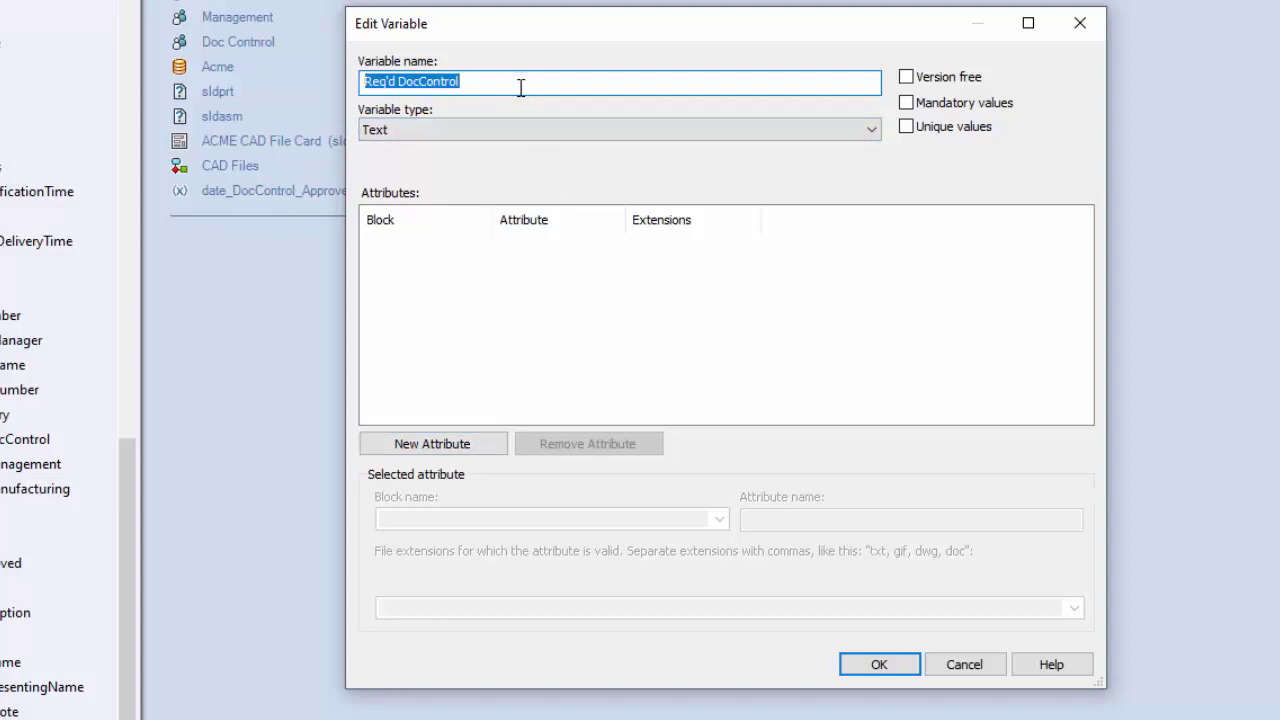
click(876, 664)
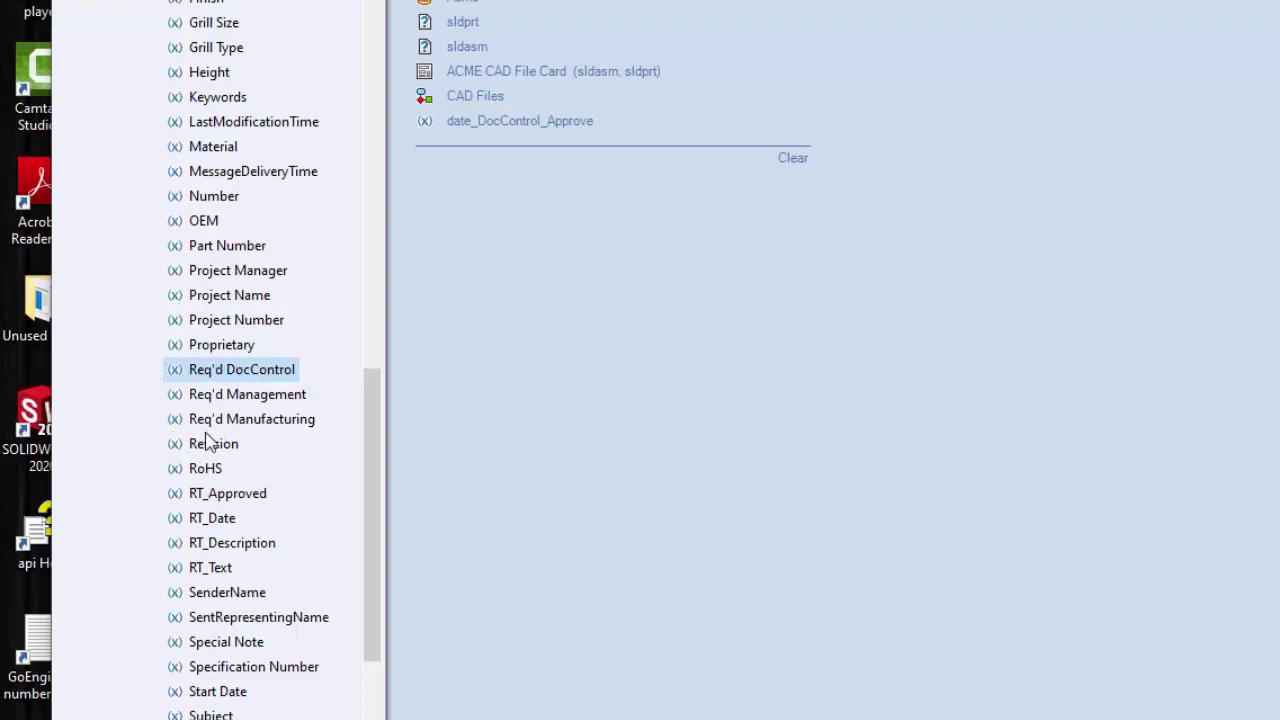
Inspect the date_DocControl_Approve variable's type and attribute mapping
drag(376, 503, 377, 266)
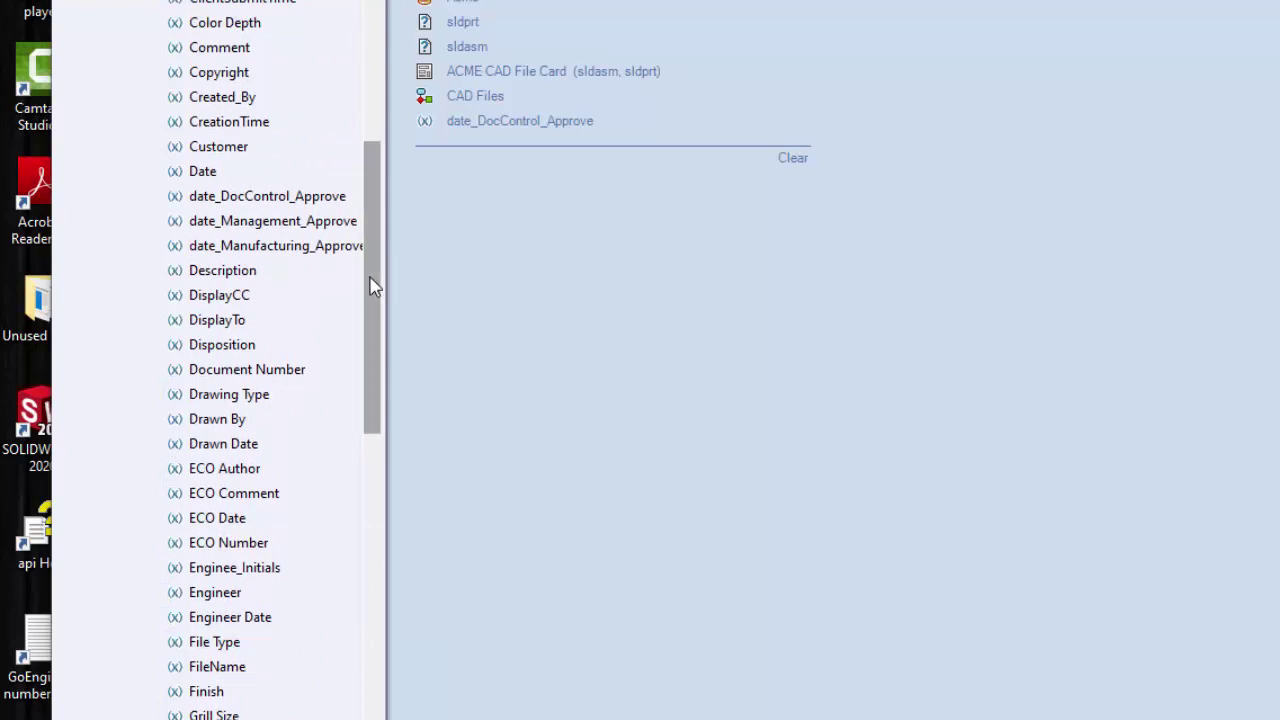
double_click(253, 231)
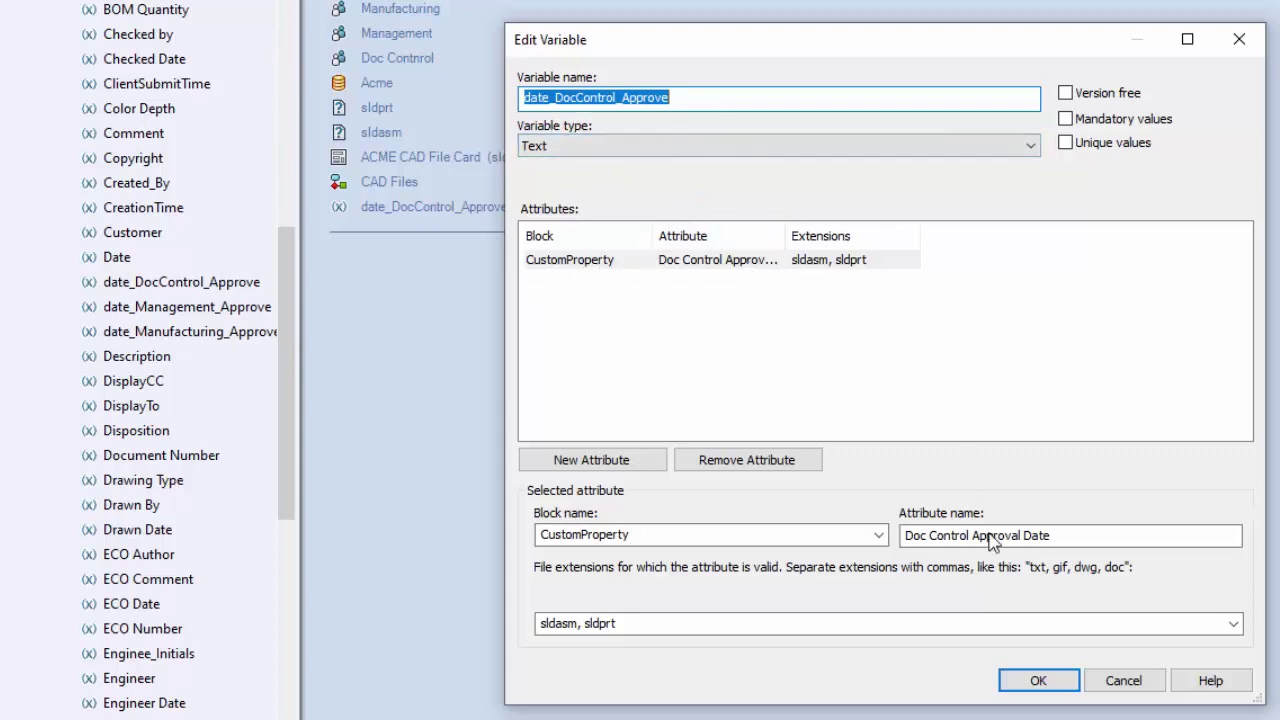
click(1032, 678)
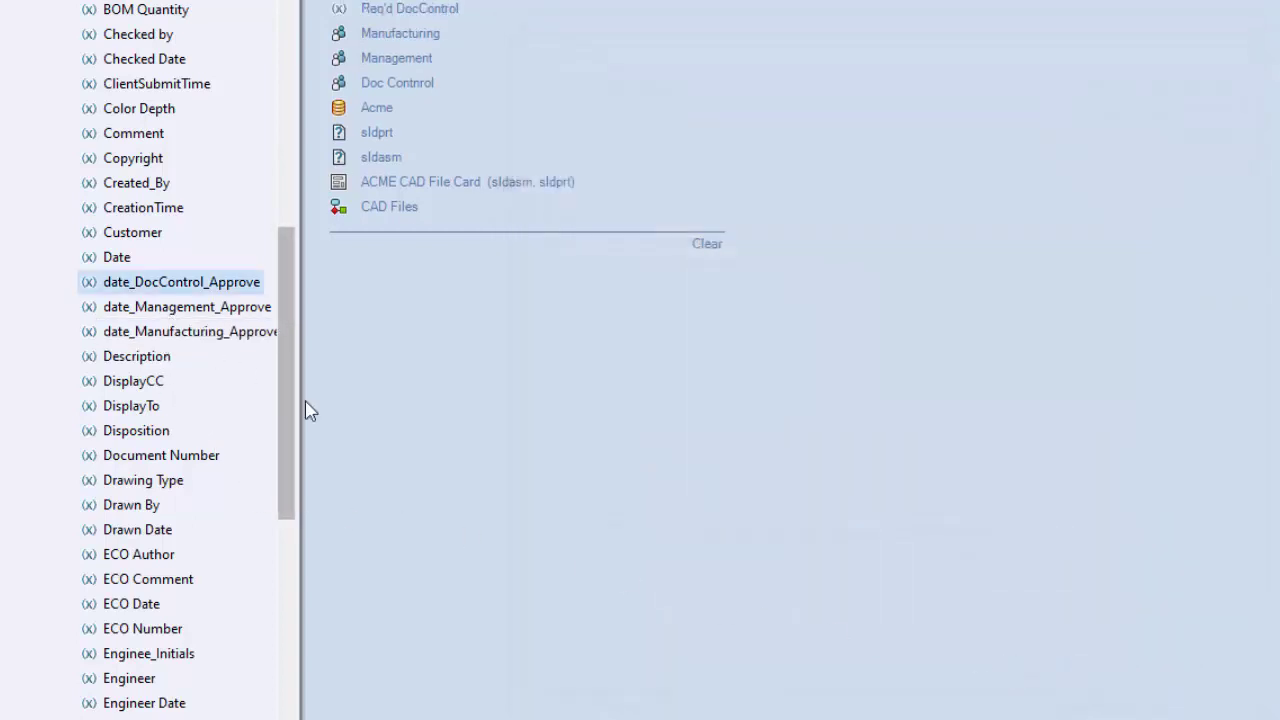
Inspect the App_DocControl variable's attribute mapping and close it without changes
drag(289, 403, 297, 278)
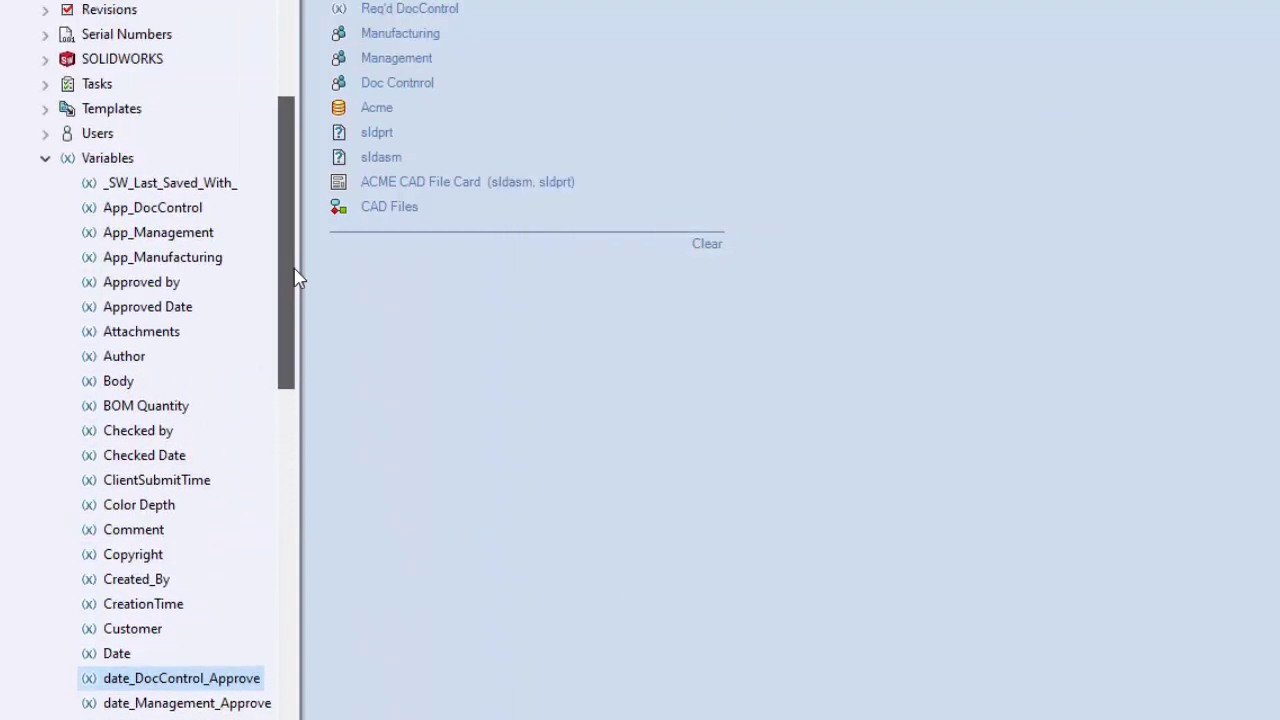
double_click(145, 208)
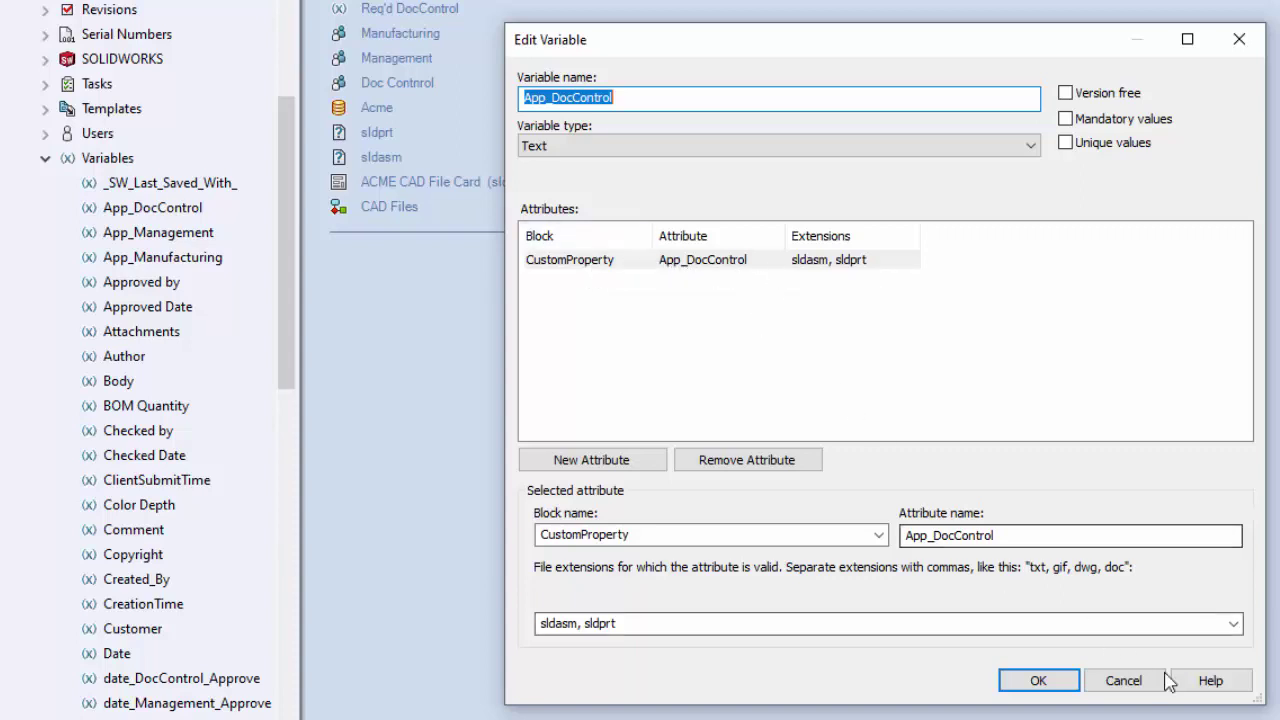
click(1123, 681)
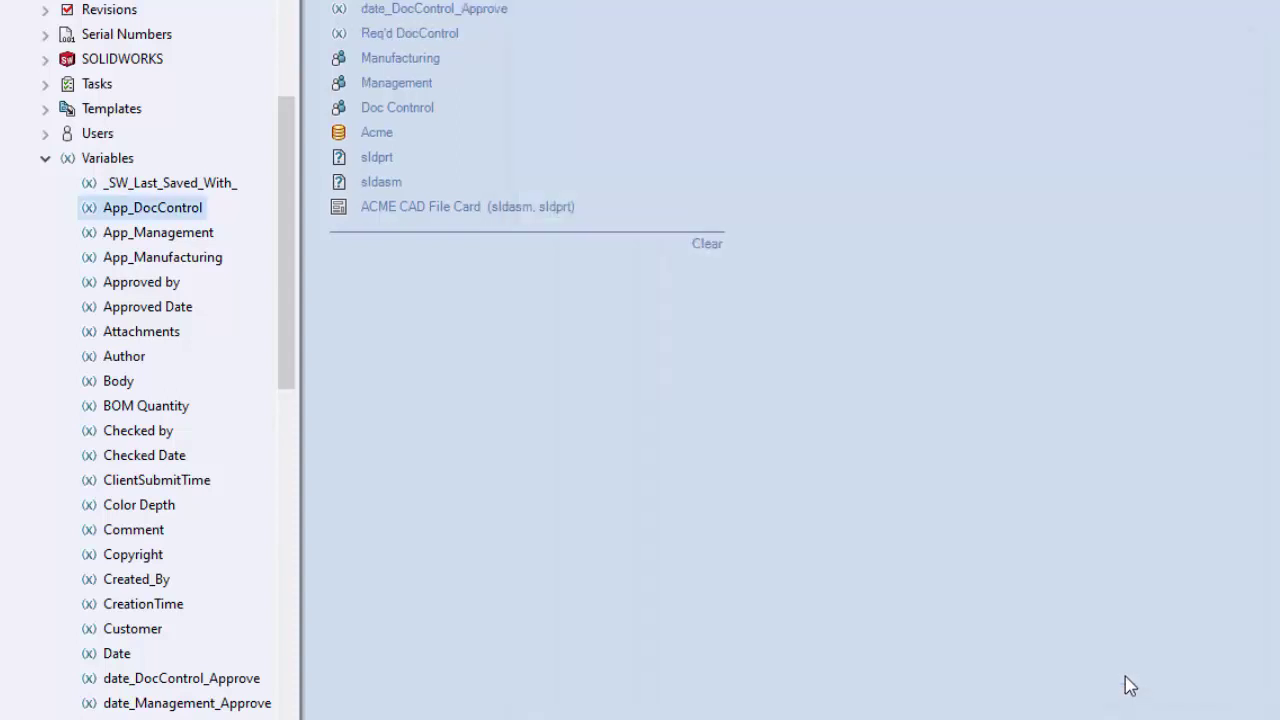
Open the ACME CAD File Card (sldasm, sldprt) in the Card Editor and bring its properties into view
click(45, 158)
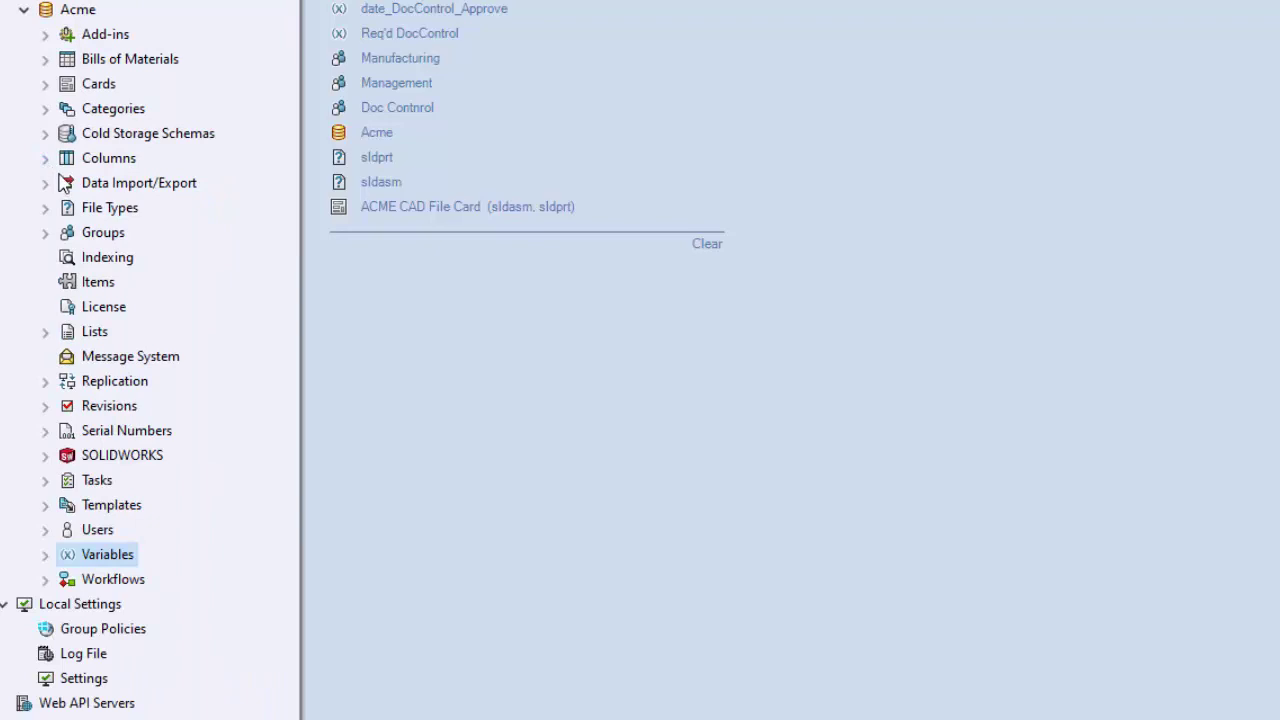
click(45, 84)
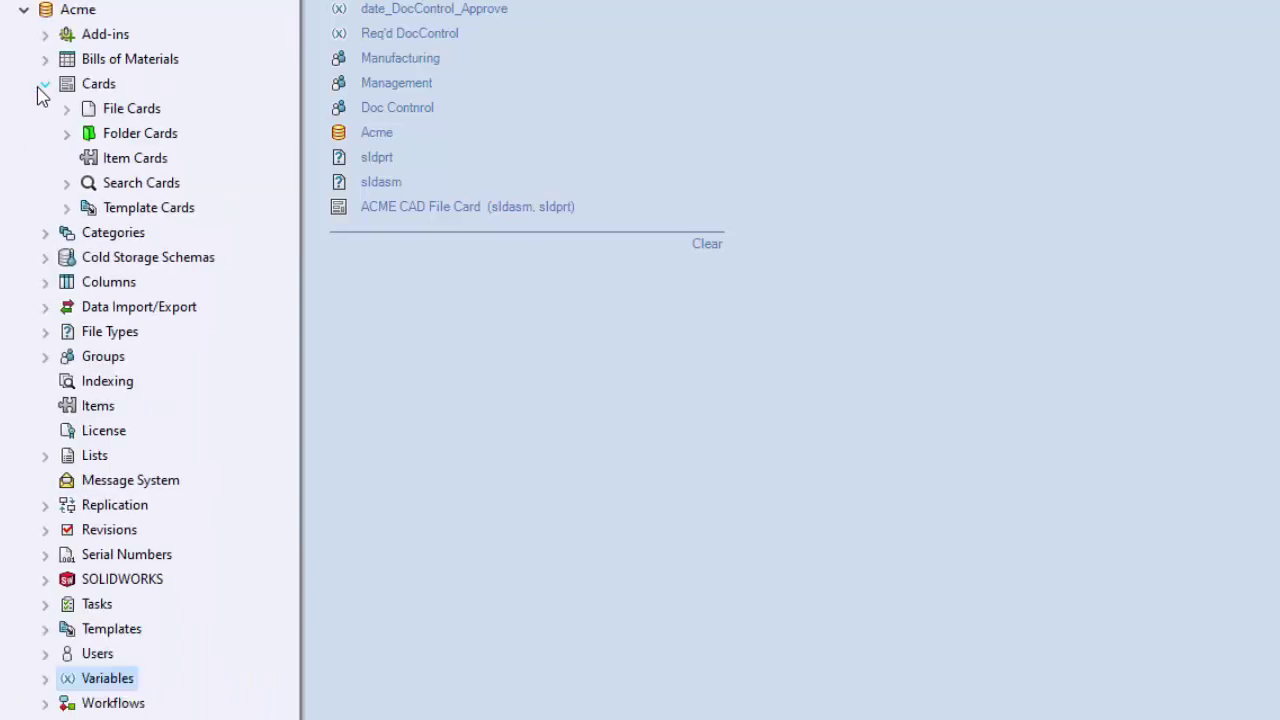
click(66, 108)
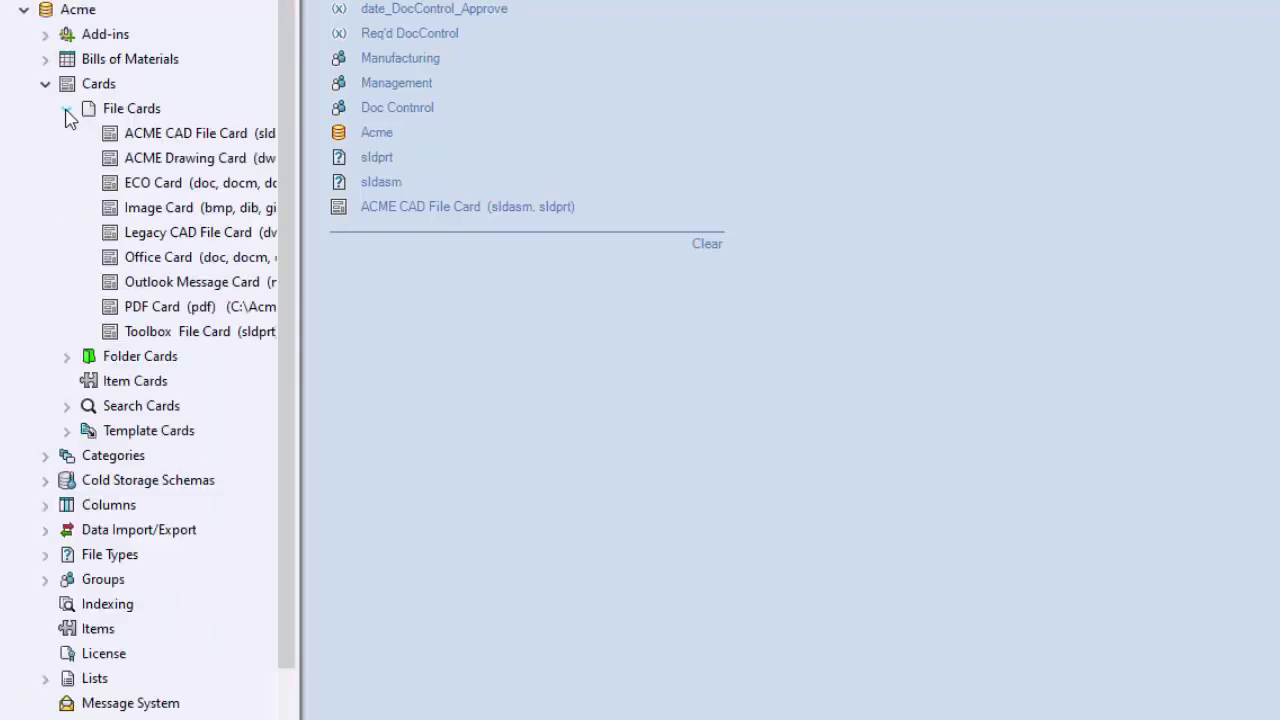
click(134, 137)
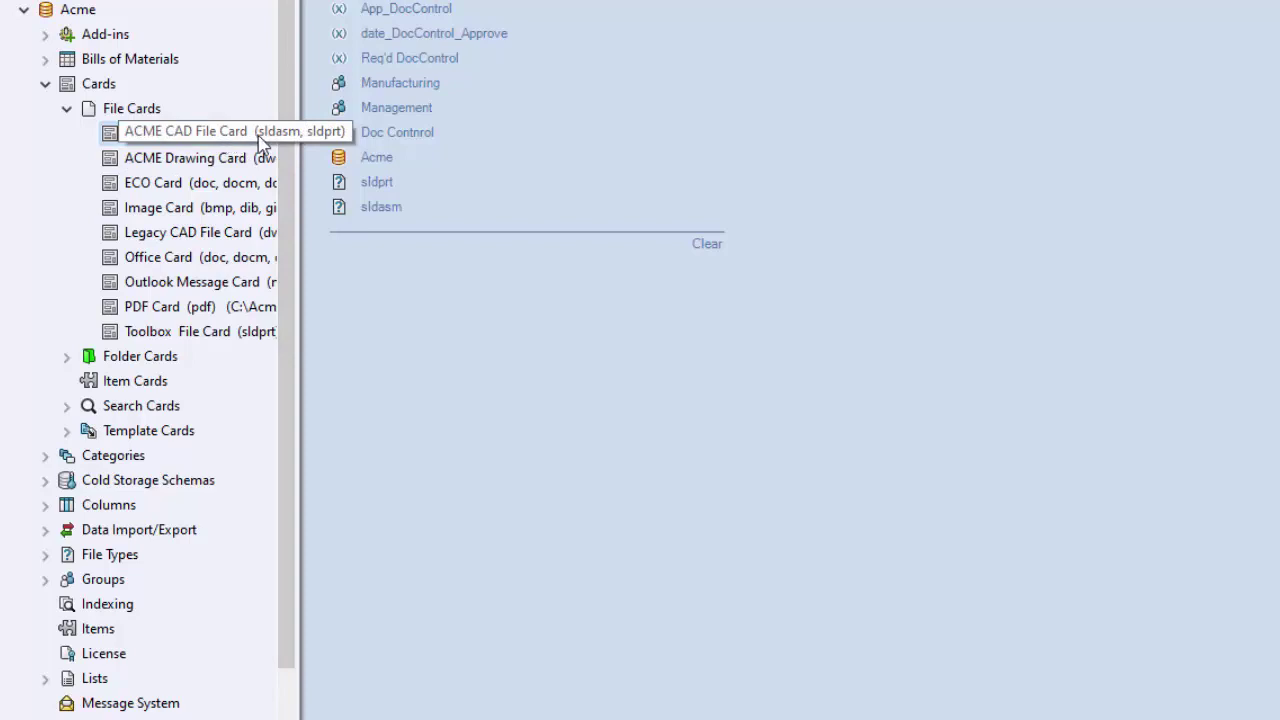
click(185, 168)
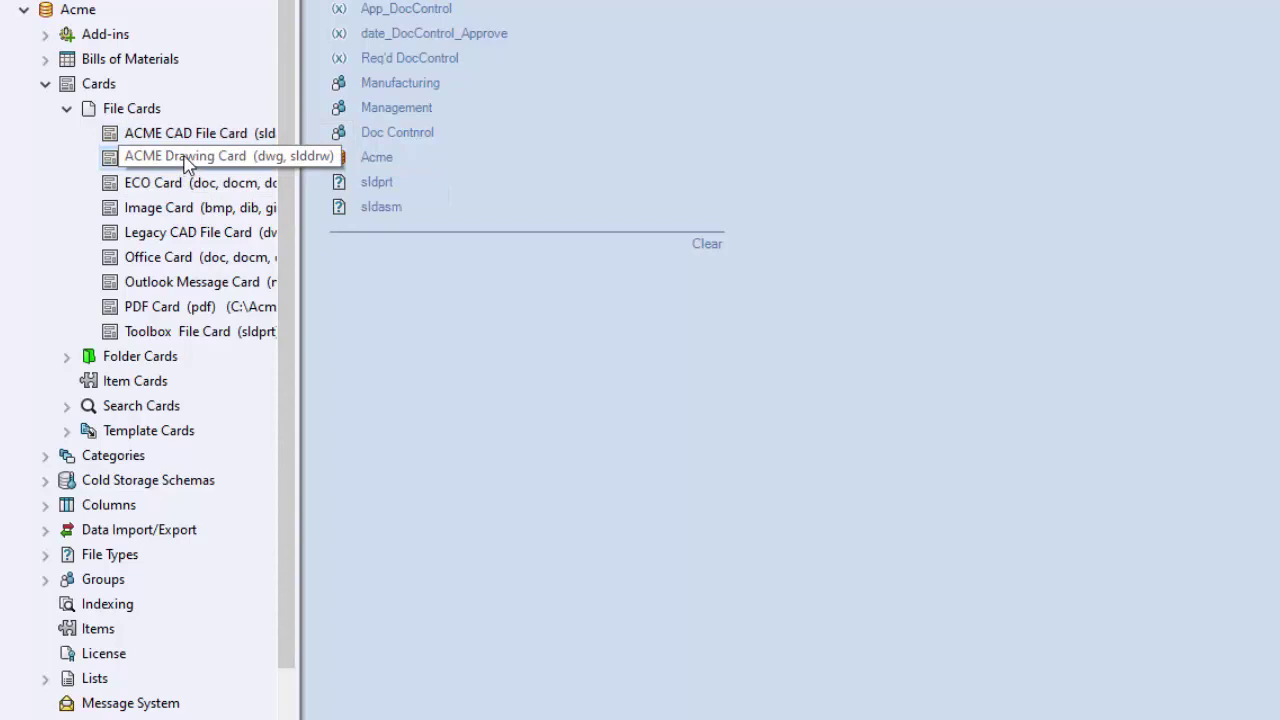
click(185, 137)
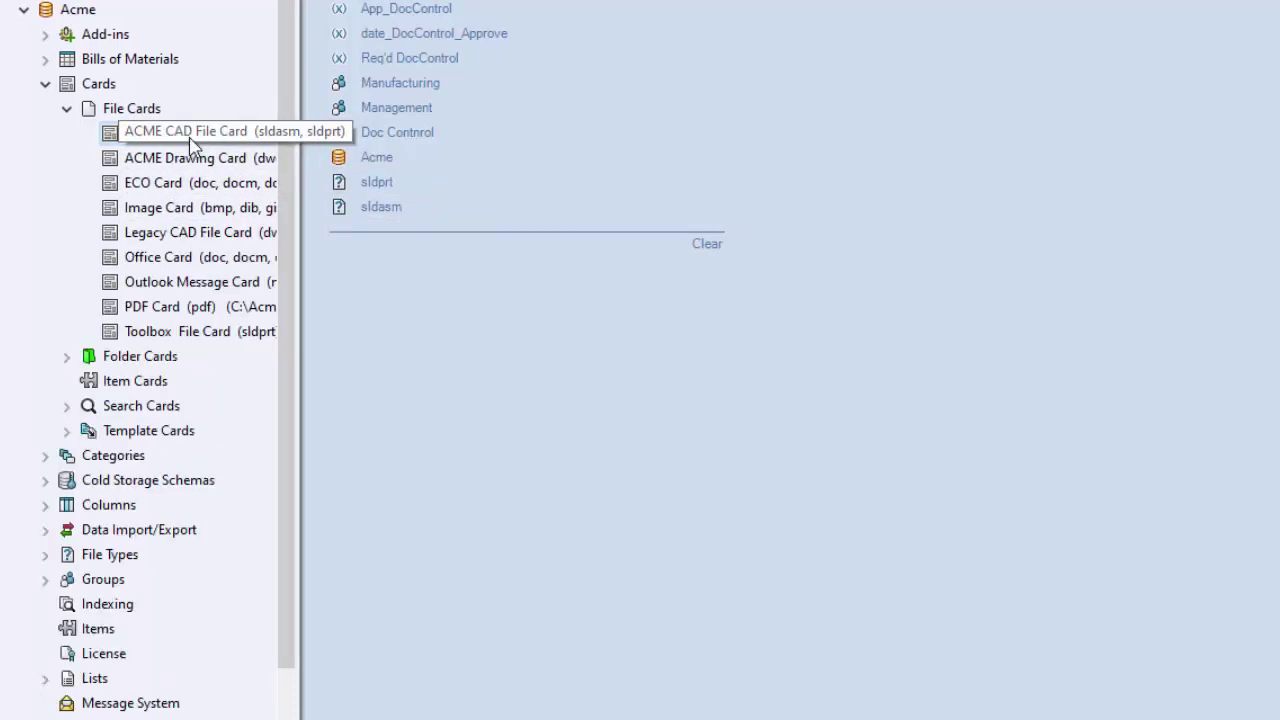
double_click(110, 136)
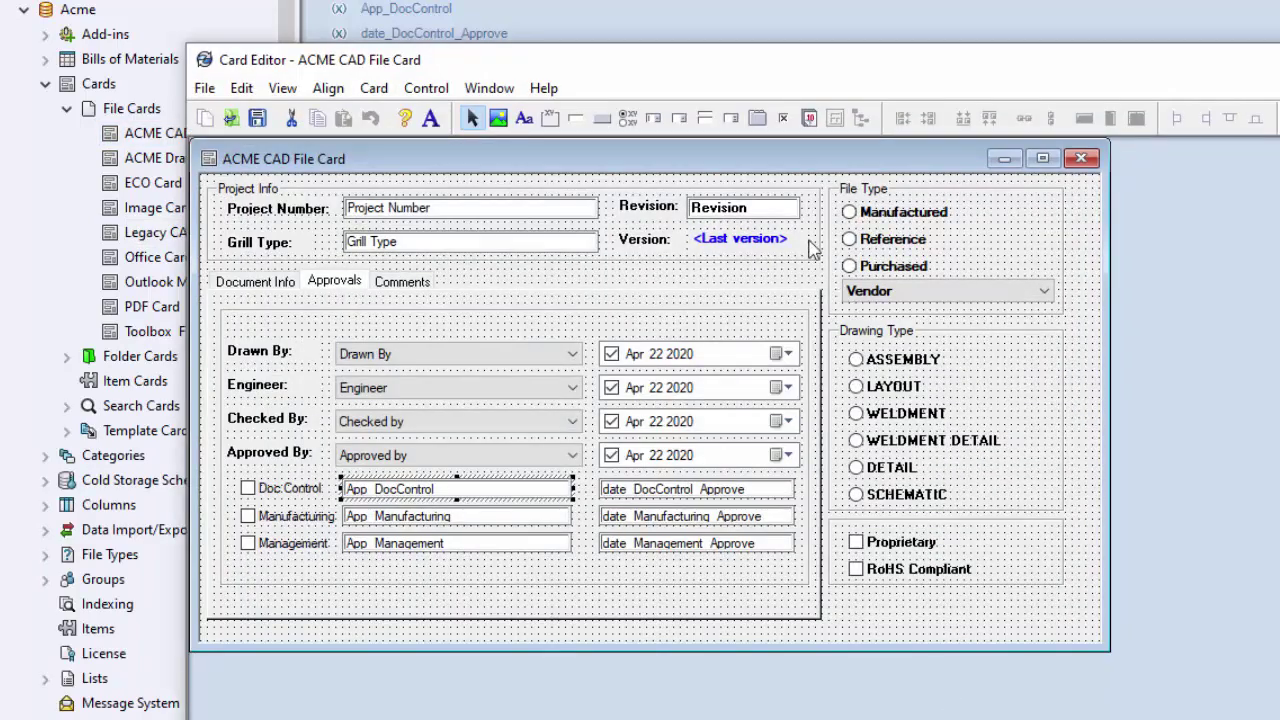
drag(766, 66, 752, 0)
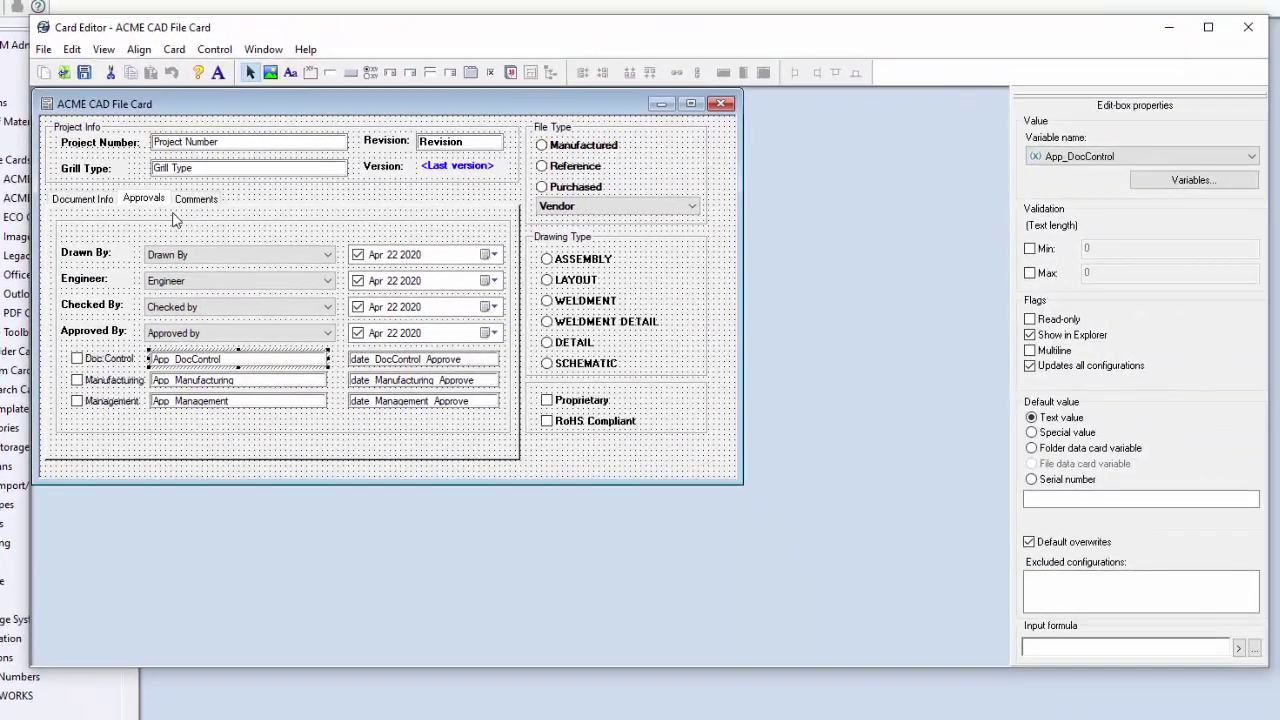
Examine the Document Info and Approvals pages, including the properties of the Doc Control checkbox, approver field and approval date field
click(83, 199)
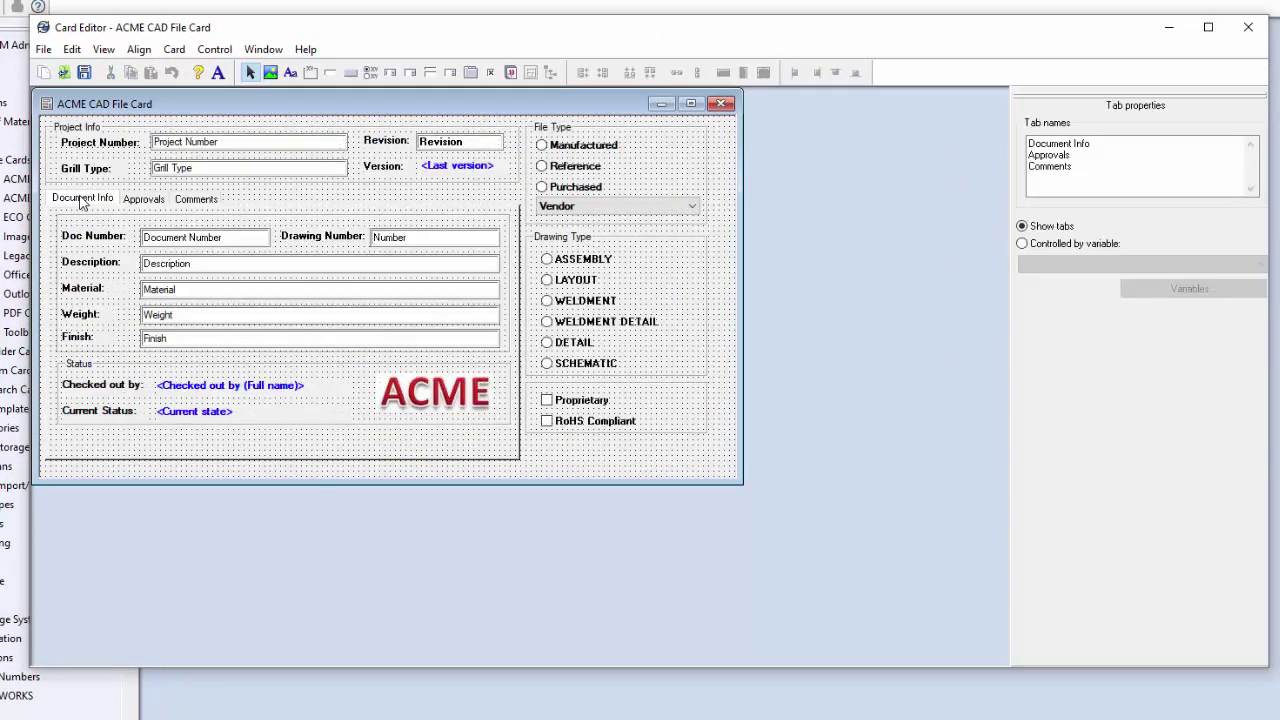
click(133, 202)
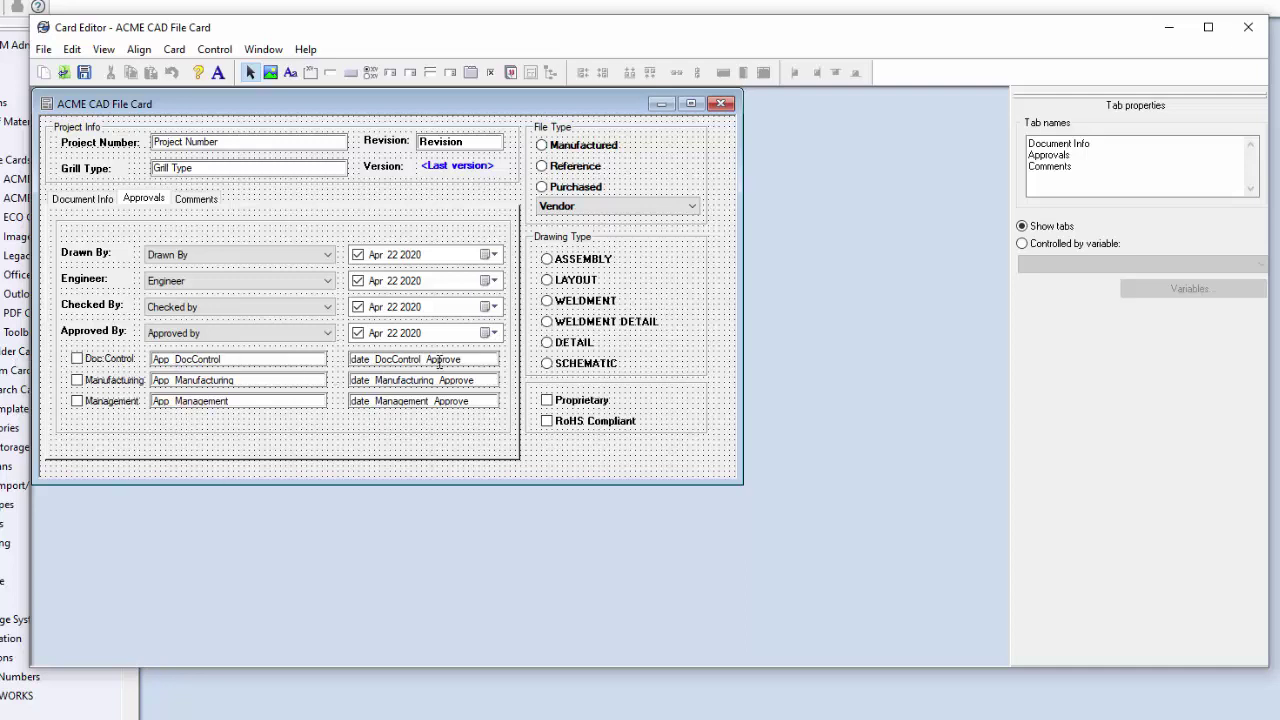
click(104, 366)
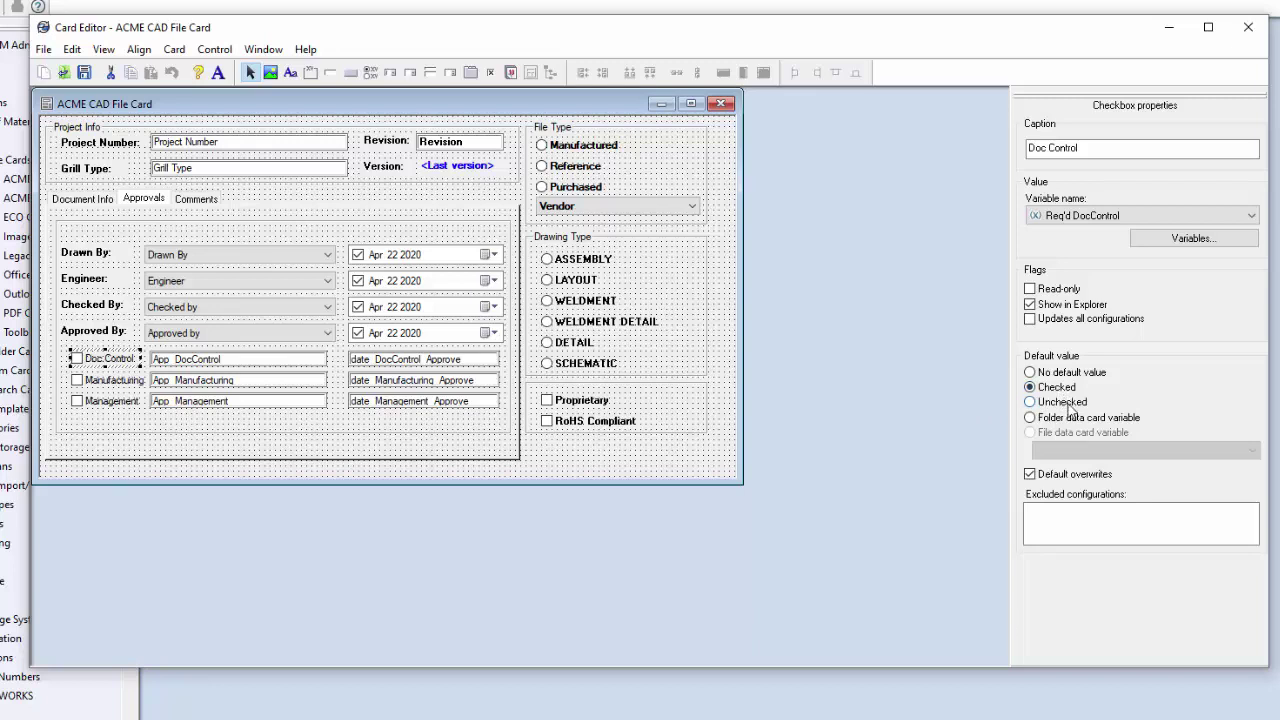
click(266, 358)
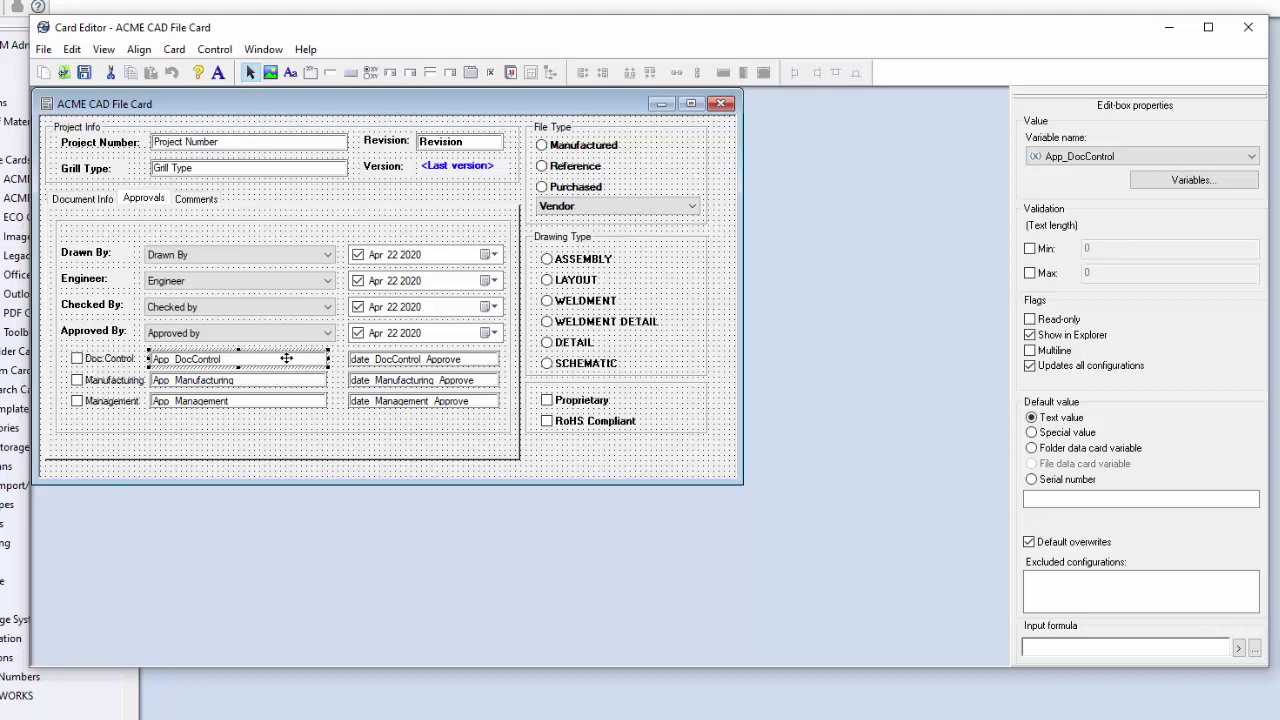
click(395, 357)
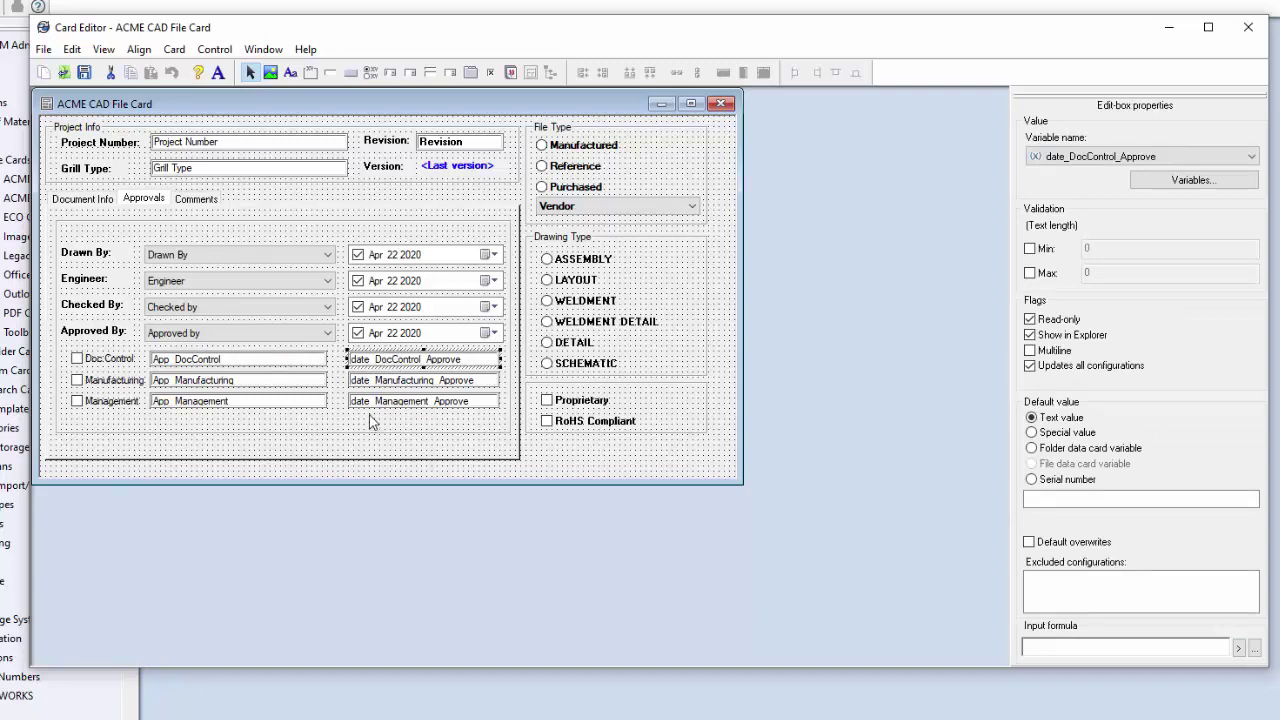
Make the App_DocControl, App_Manufacturing and App_Management edit boxes read-only
click(275, 359)
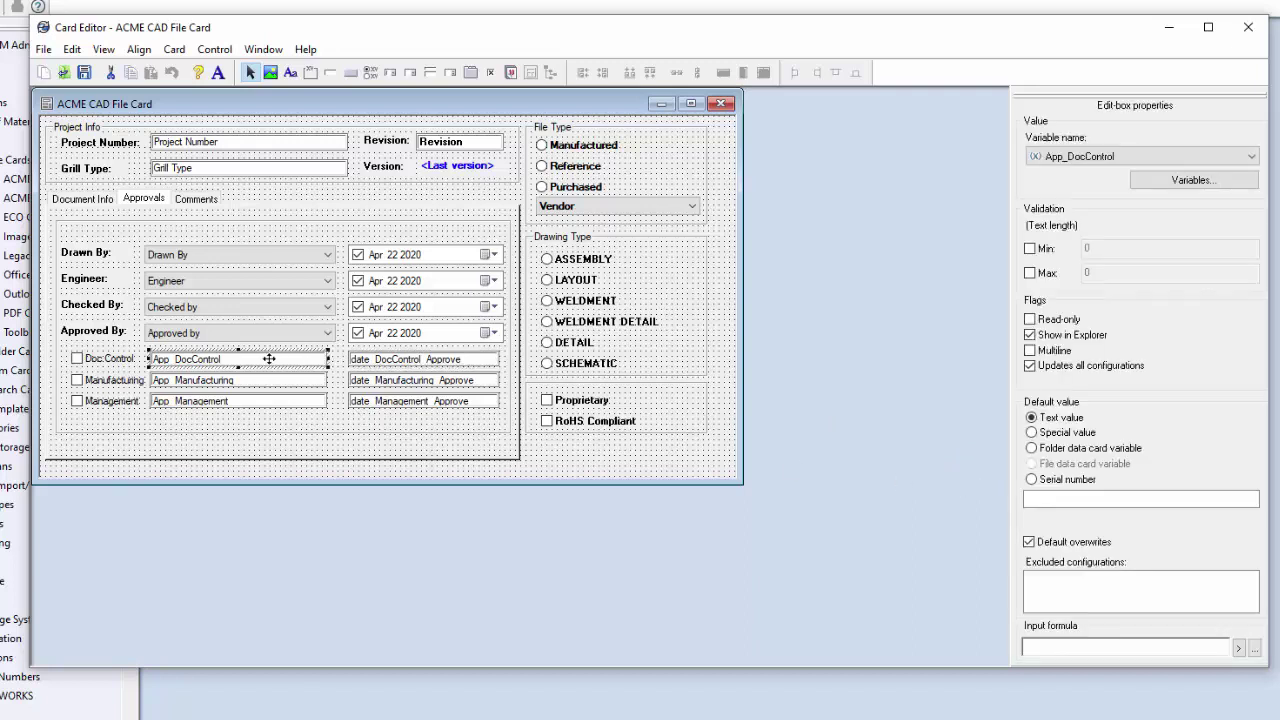
click(1030, 319)
click(266, 380)
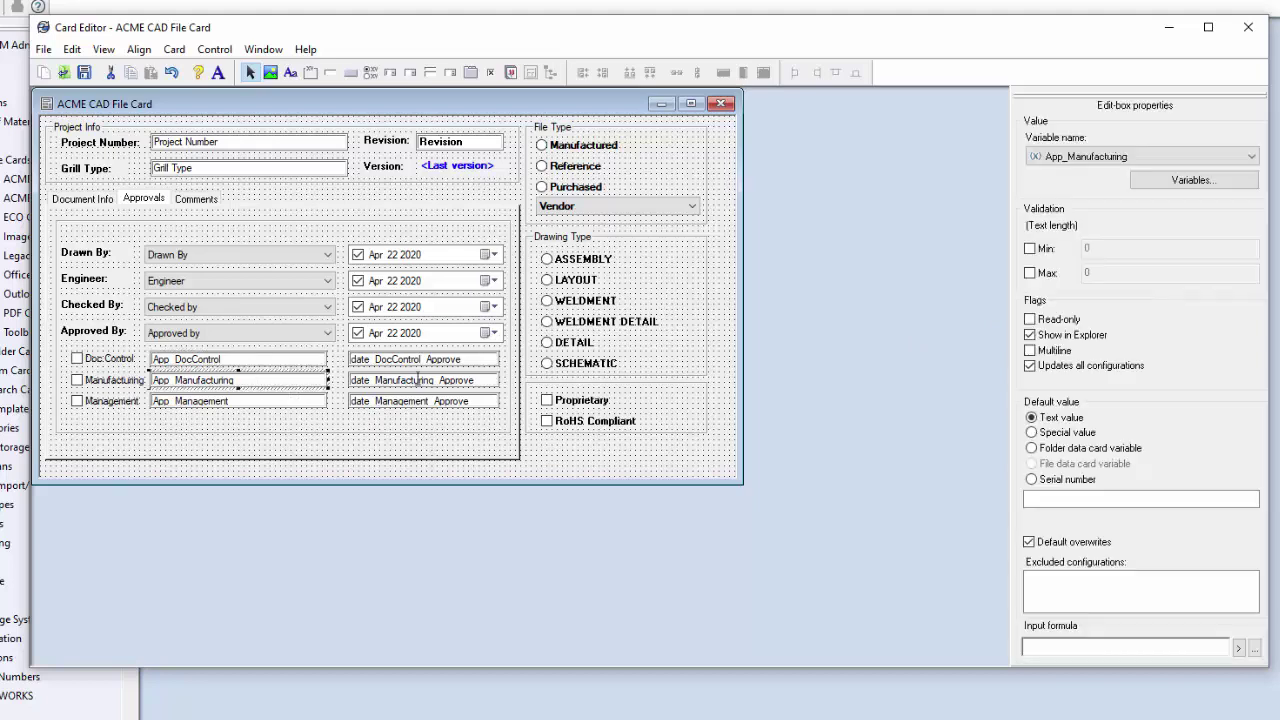
click(1030, 319)
click(188, 400)
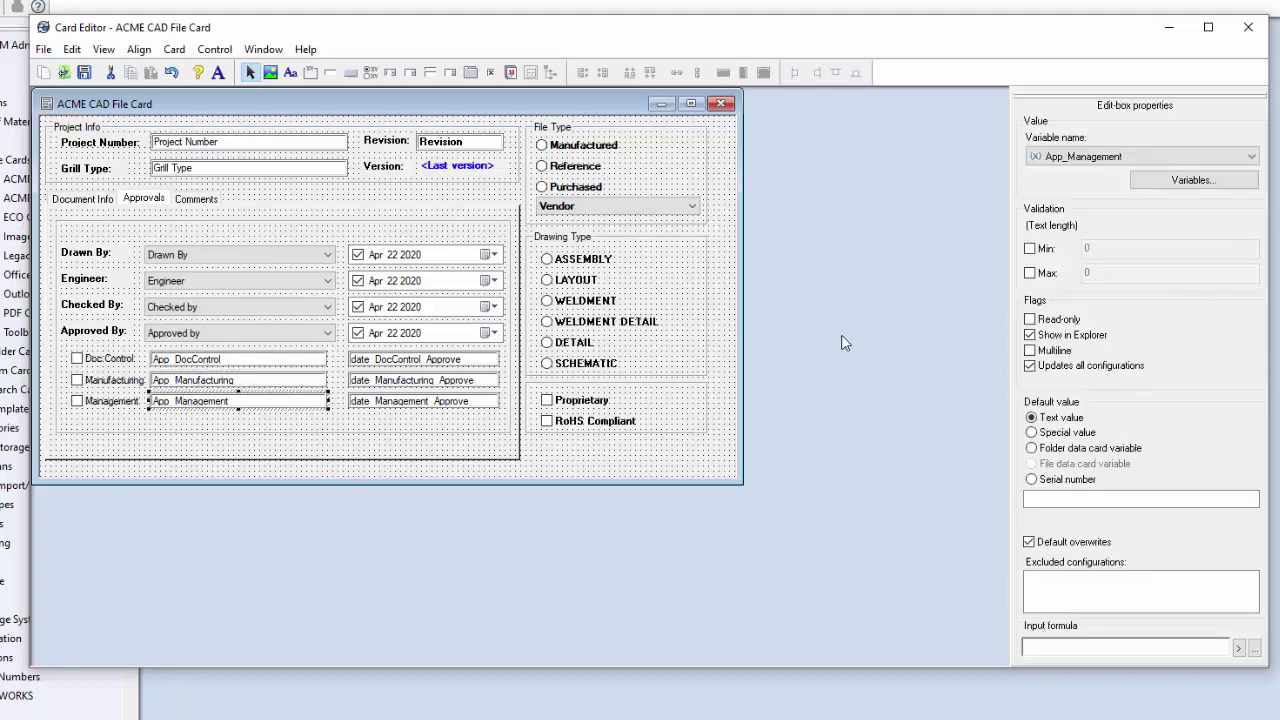
click(1030, 319)
Check the flags of the Doc Control, Manufacturing and Management approval date fields
click(455, 362)
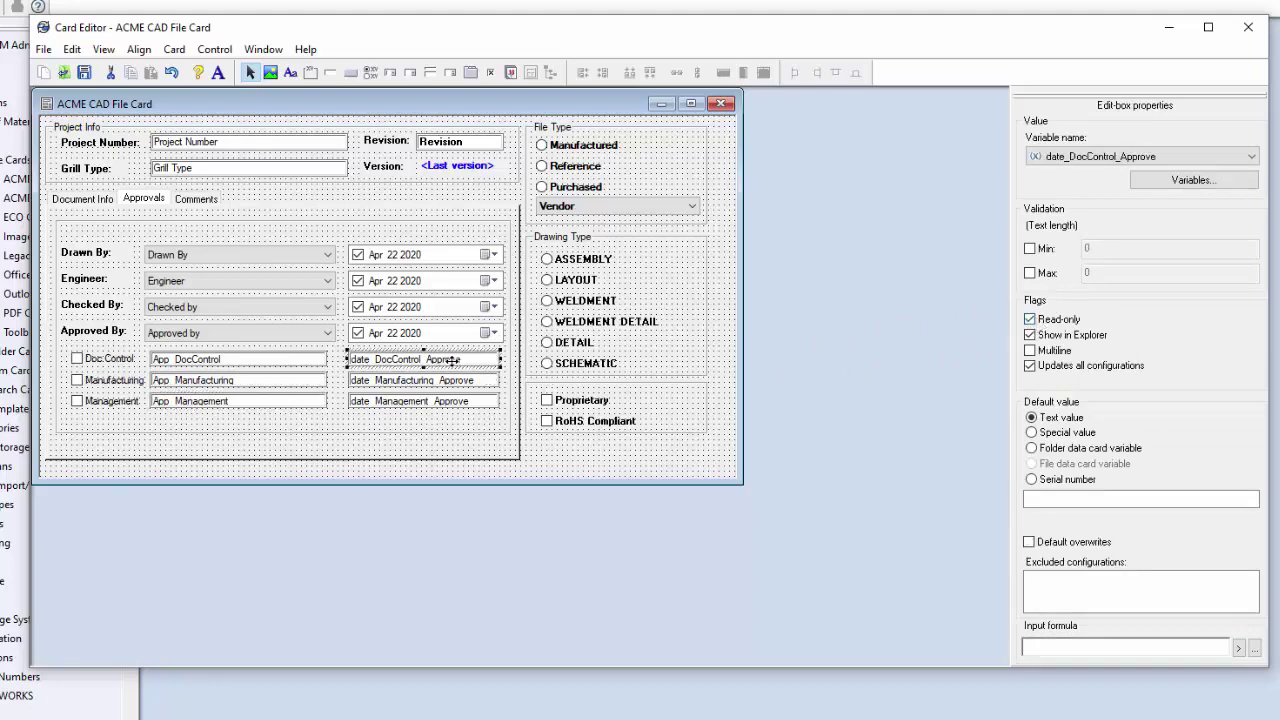
click(454, 381)
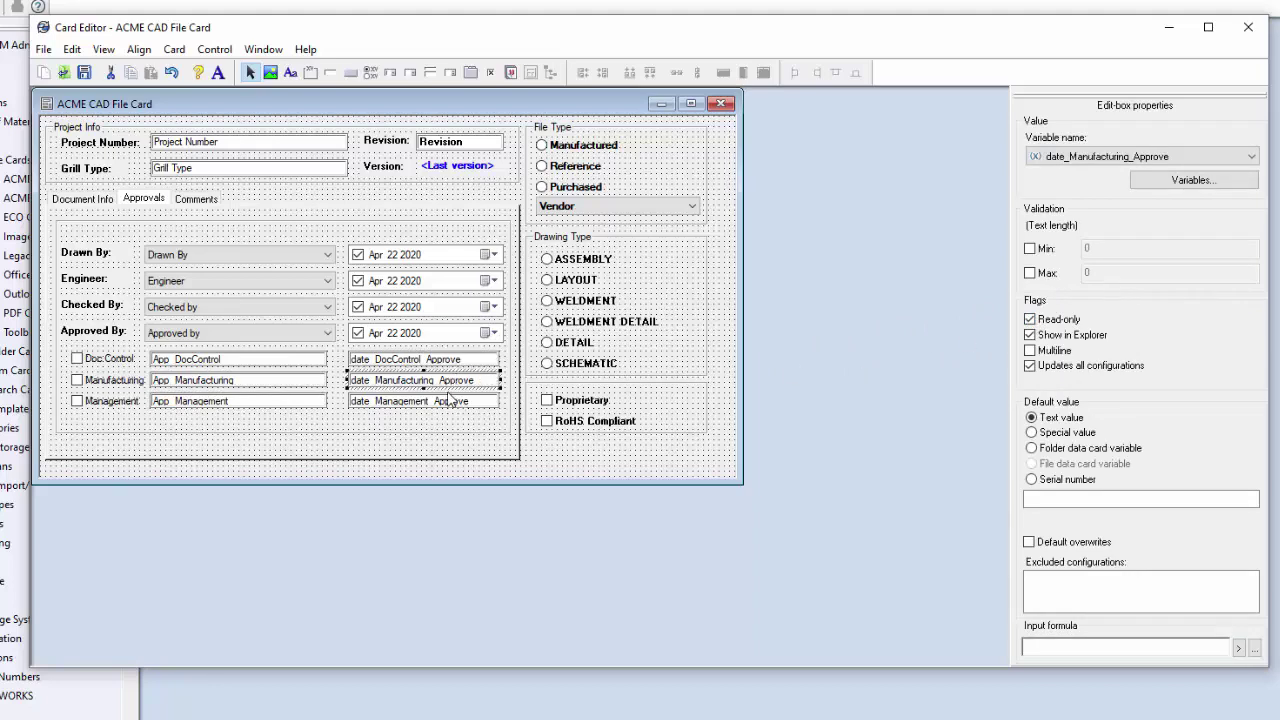
click(452, 401)
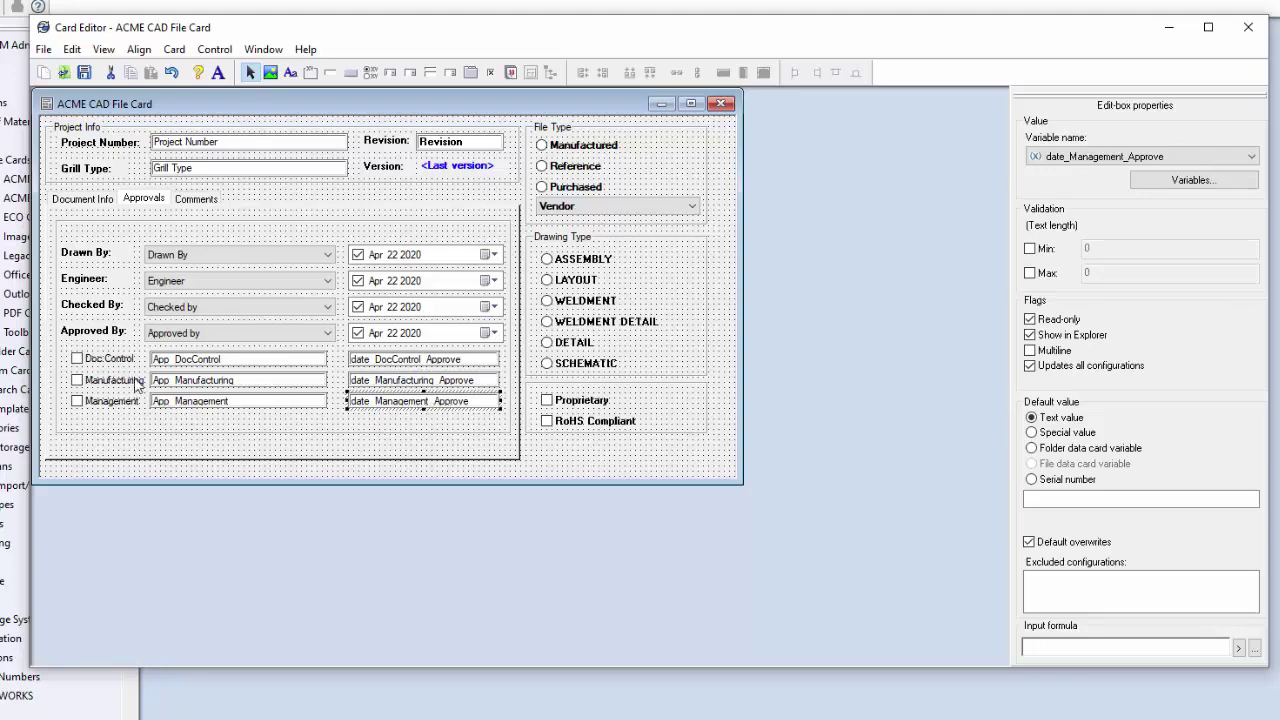
Make the Doc Control, Manufacturing and Management checkboxes update all configurations, then save the card and minimize the Card Editor
click(108, 362)
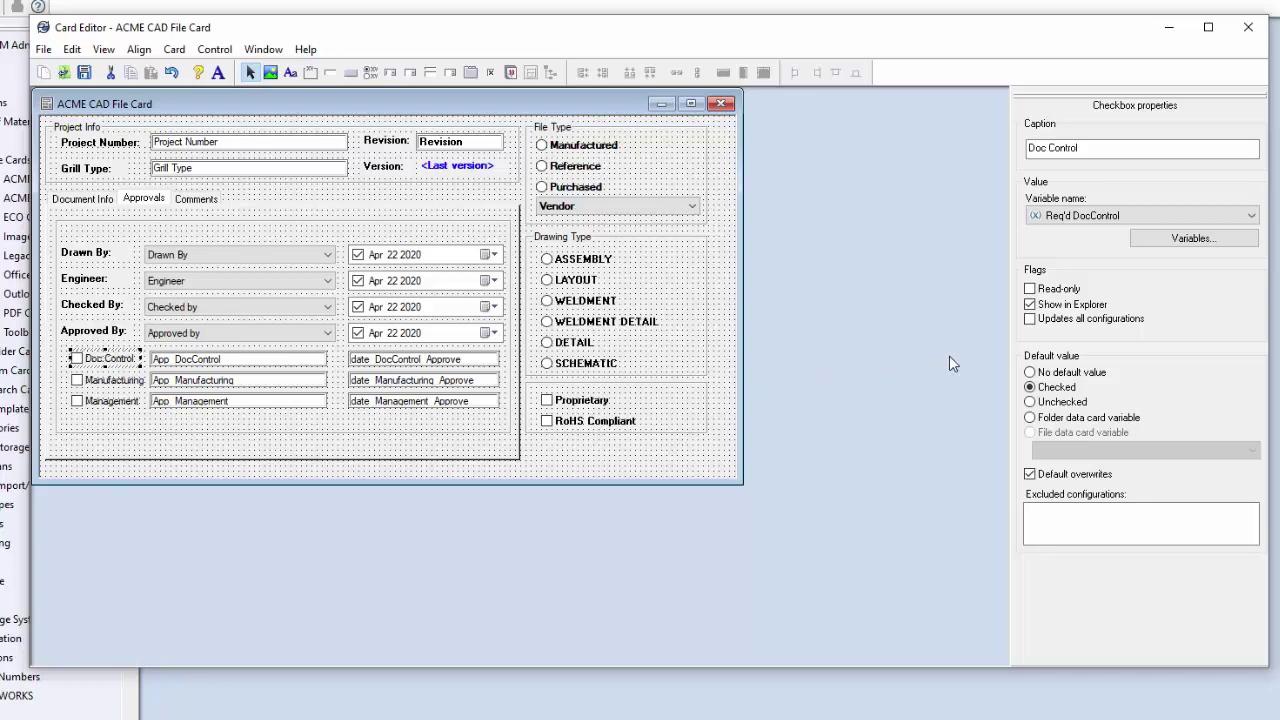
click(1030, 318)
click(101, 378)
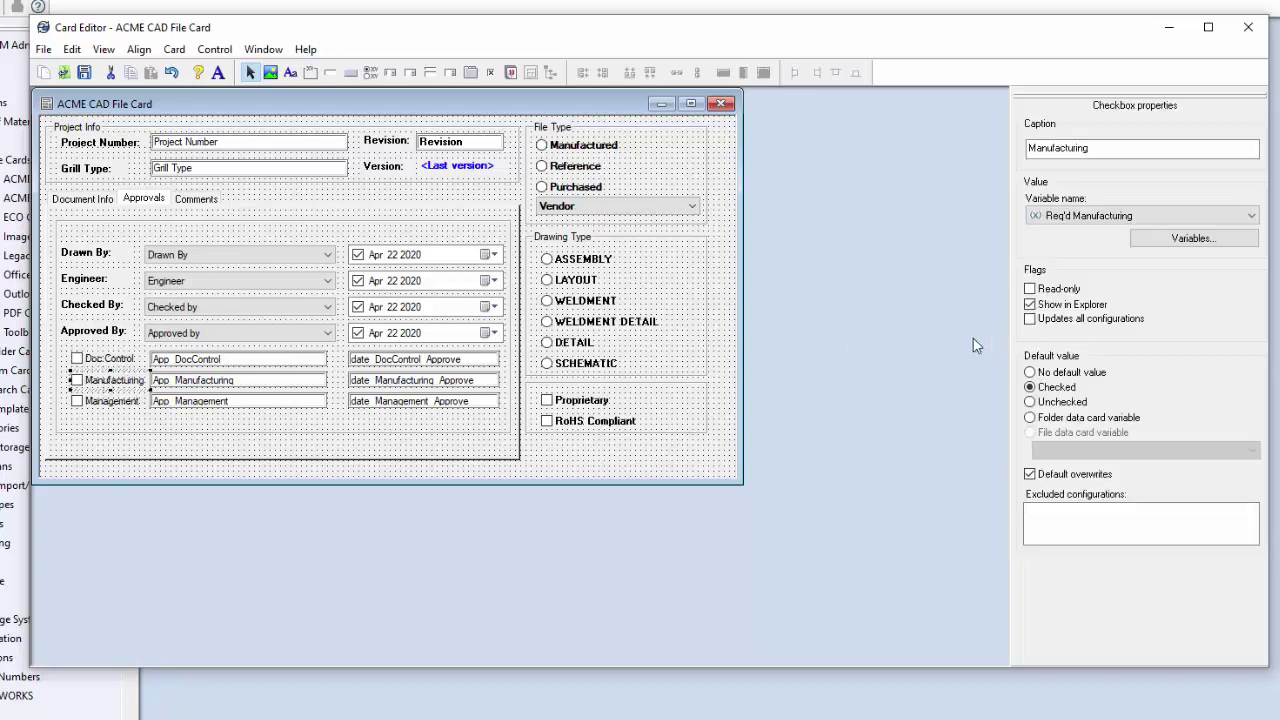
click(1030, 318)
click(110, 404)
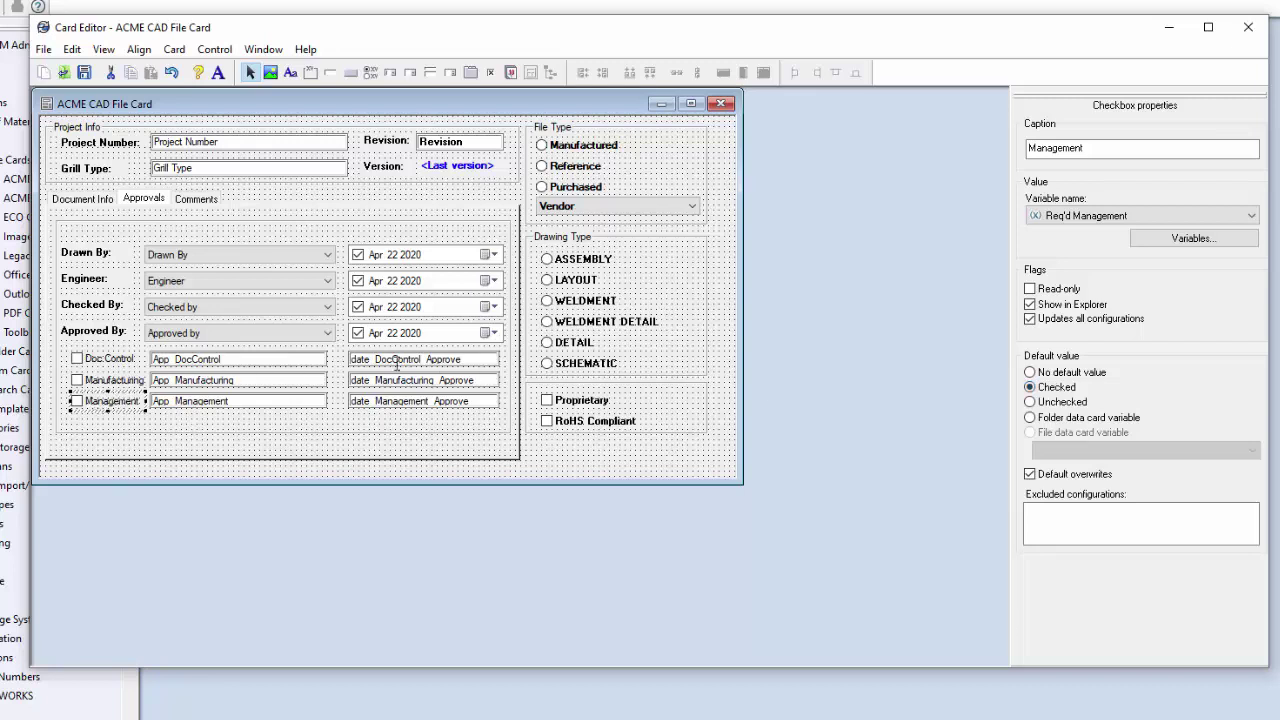
click(84, 72)
click(1168, 30)
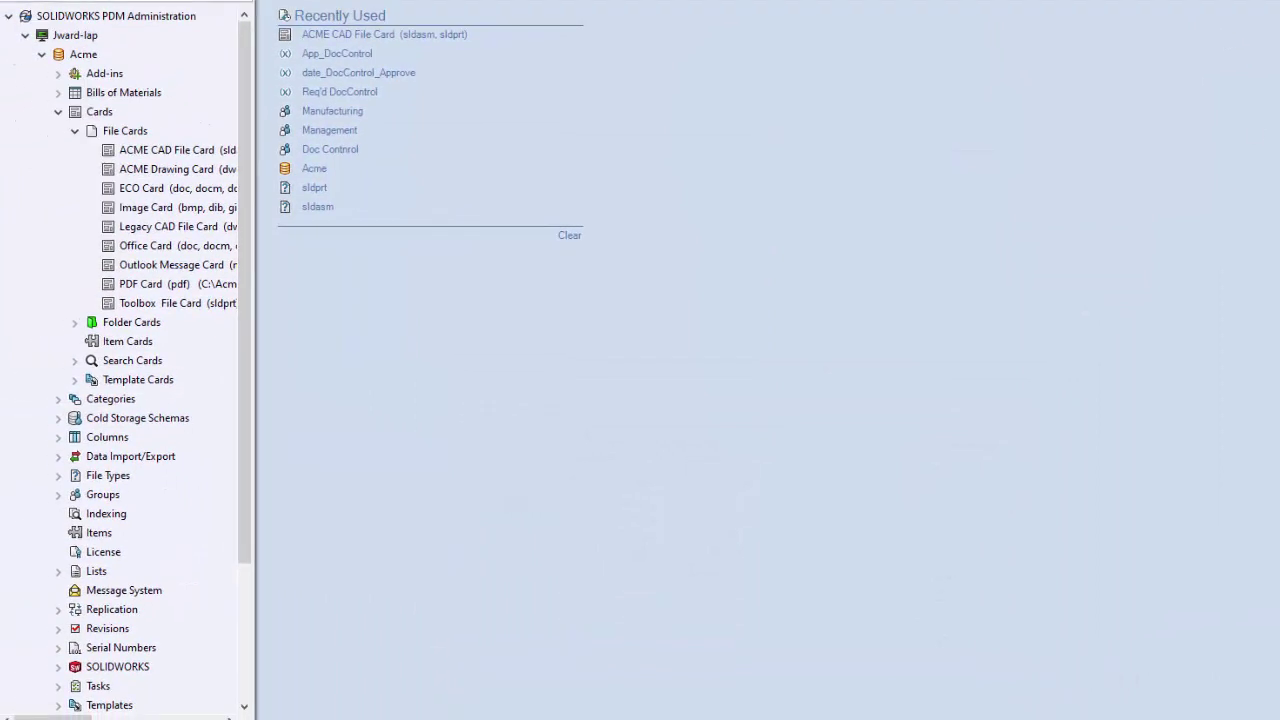
Open the CAD Files workflow of the Acme vault
drag(242, 478, 252, 648)
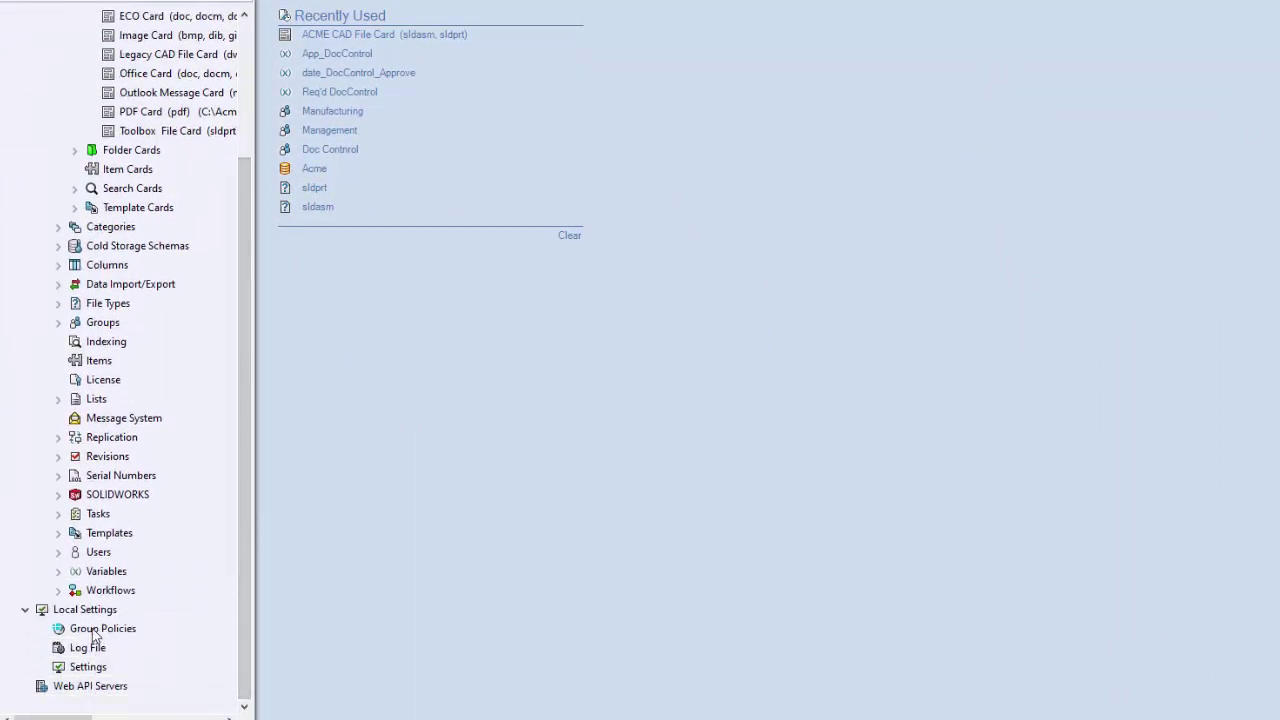
click(58, 592)
click(118, 609)
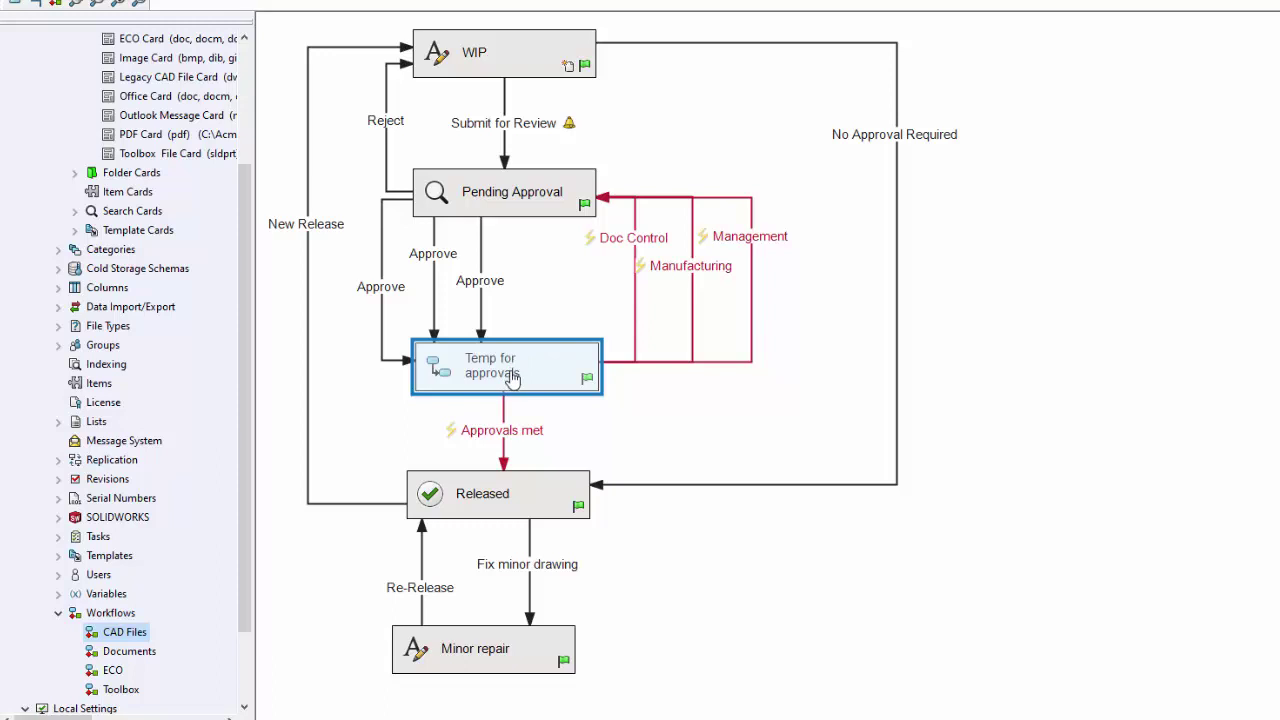
Examine the Approve, Doc Control, Manufacturing, Management and Approvals met transitions around the Pending Approval and Temp for approvals states
click(504, 428)
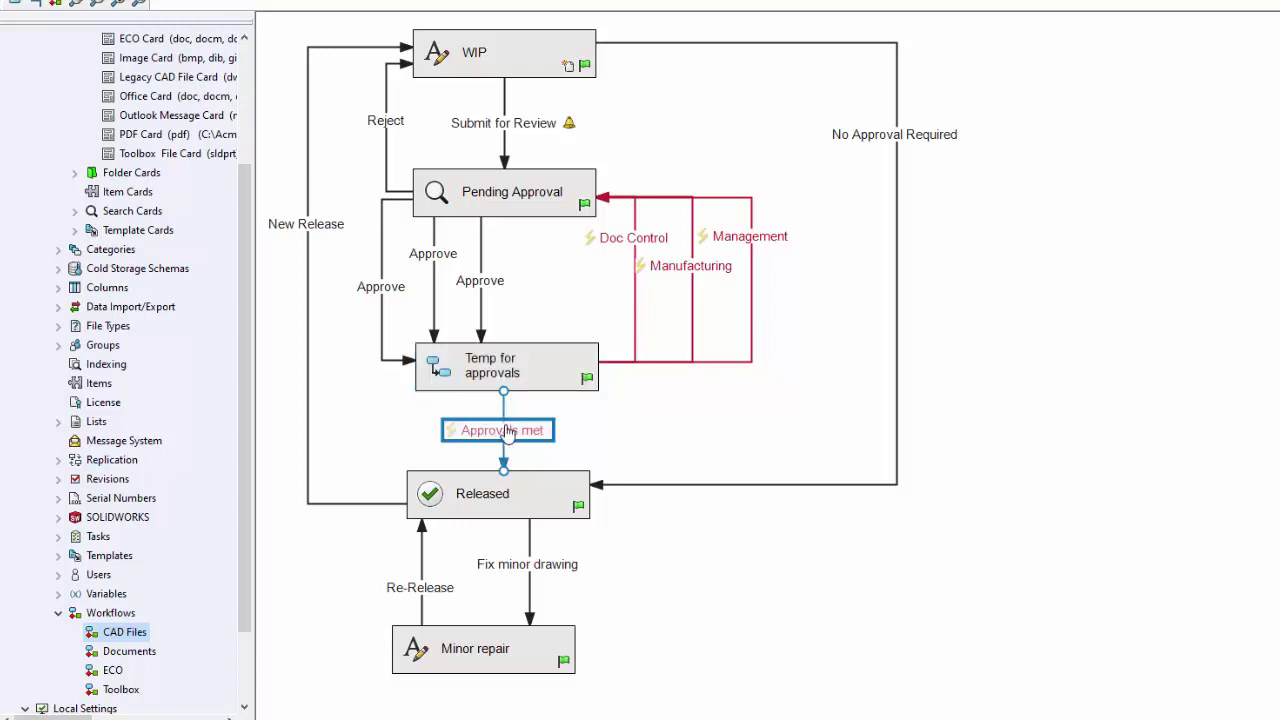
drag(504, 457, 491, 503)
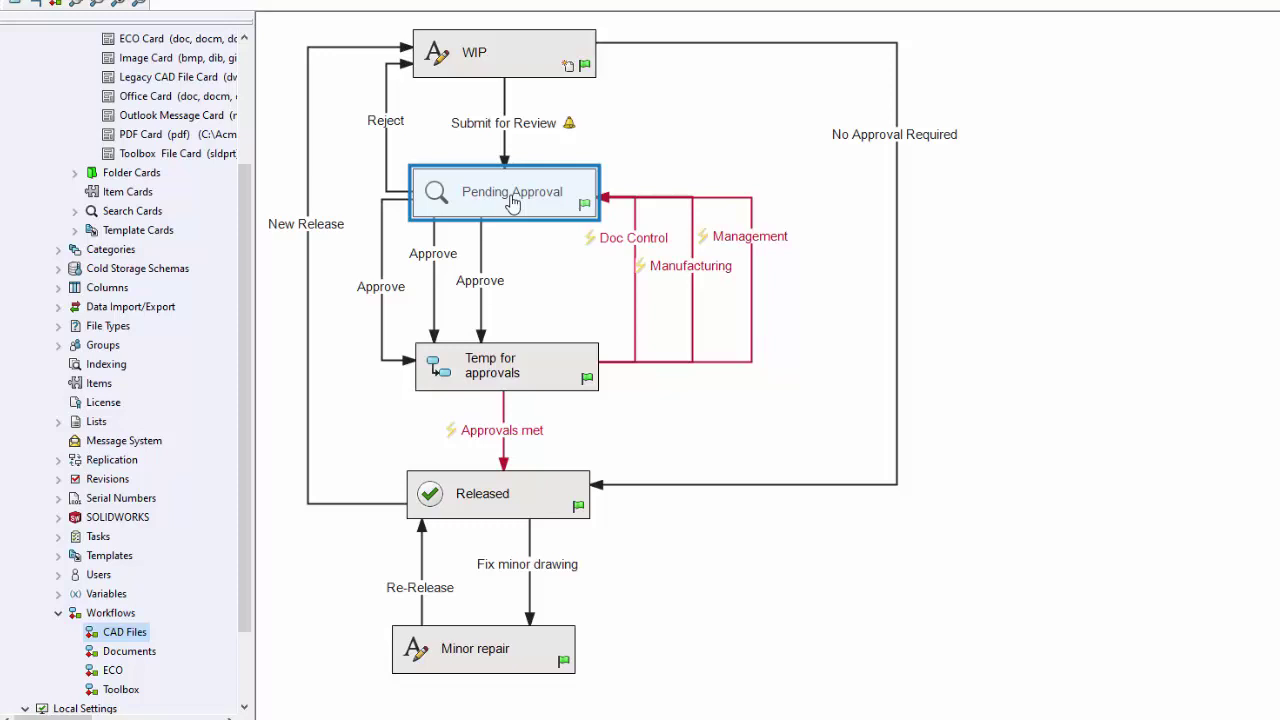
click(355, 292)
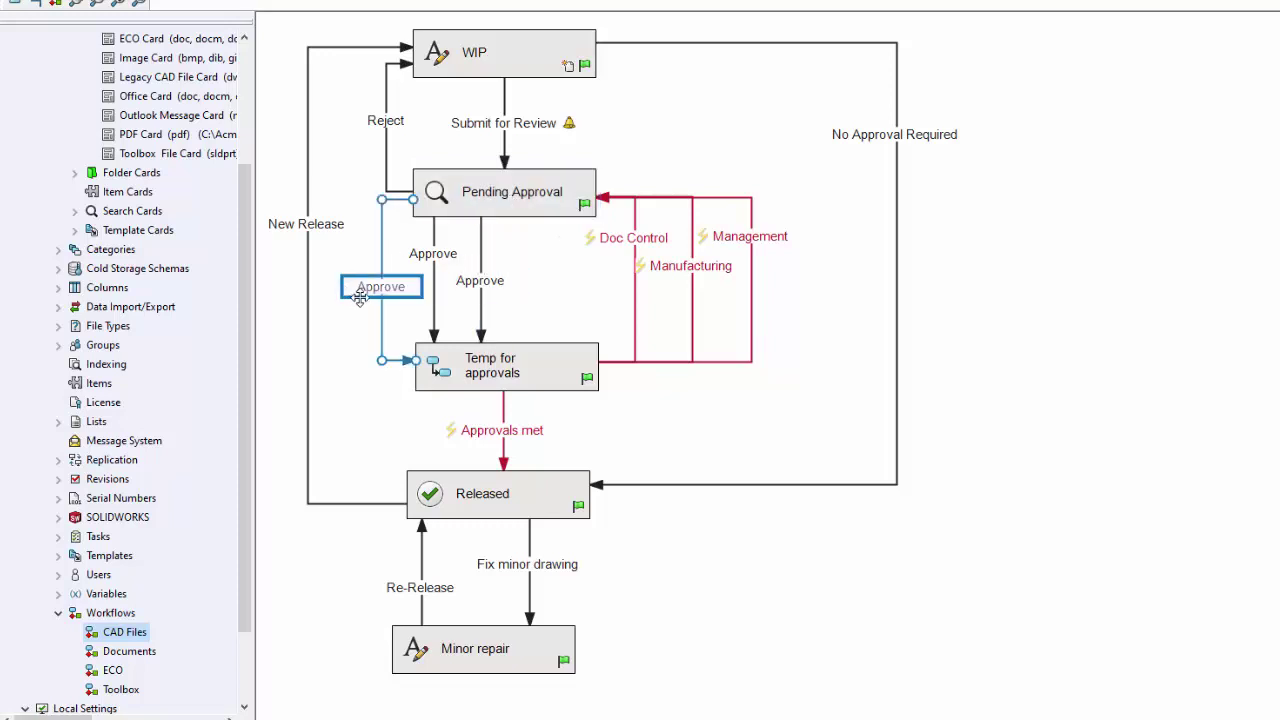
drag(380, 290, 487, 285)
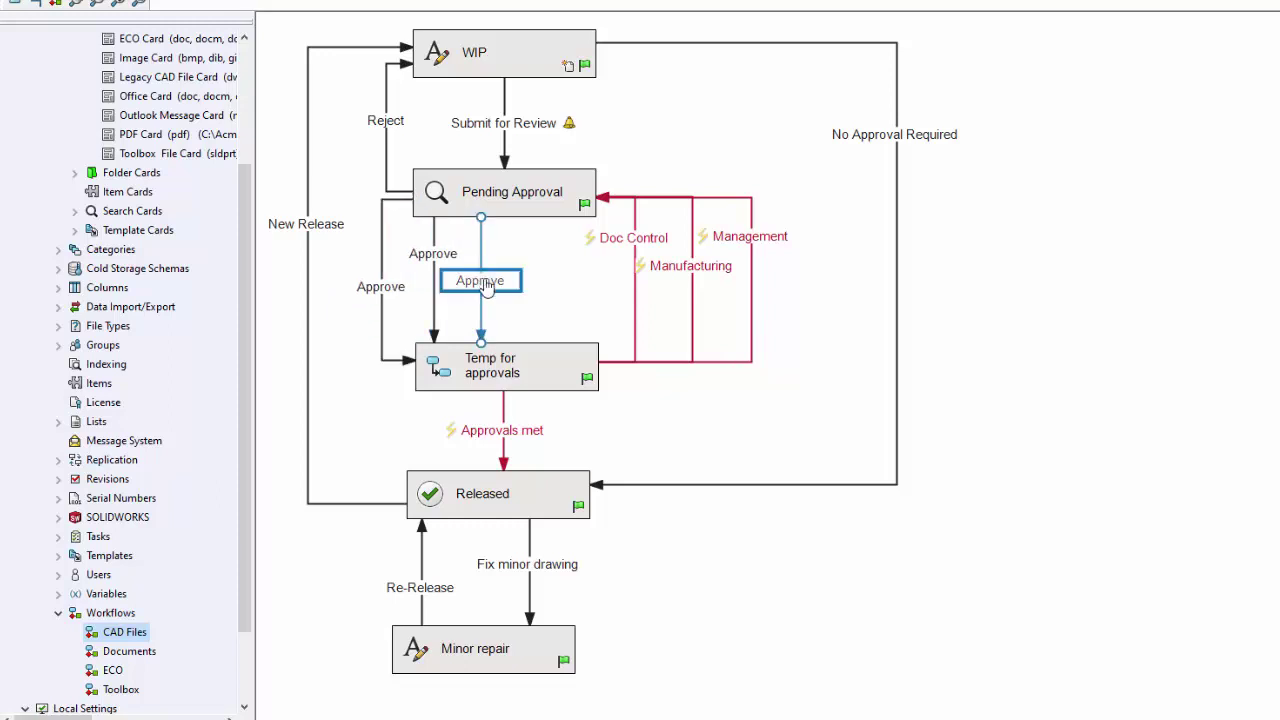
click(634, 241)
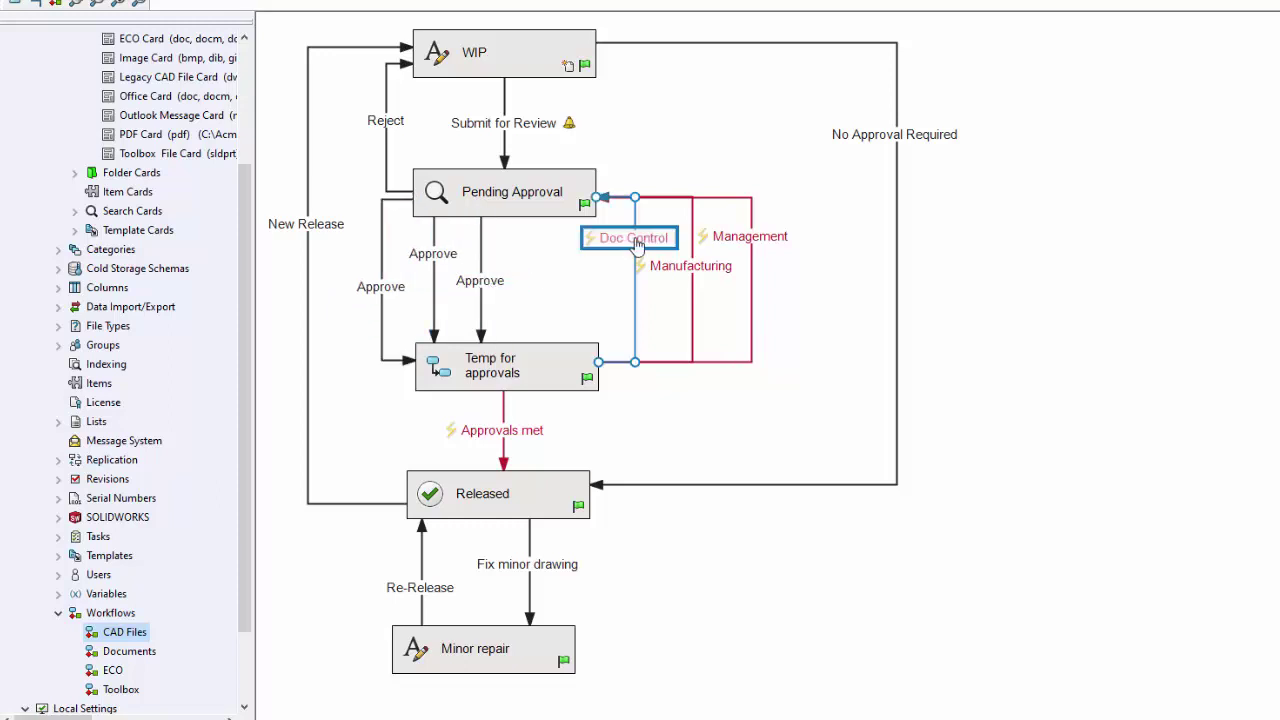
click(685, 263)
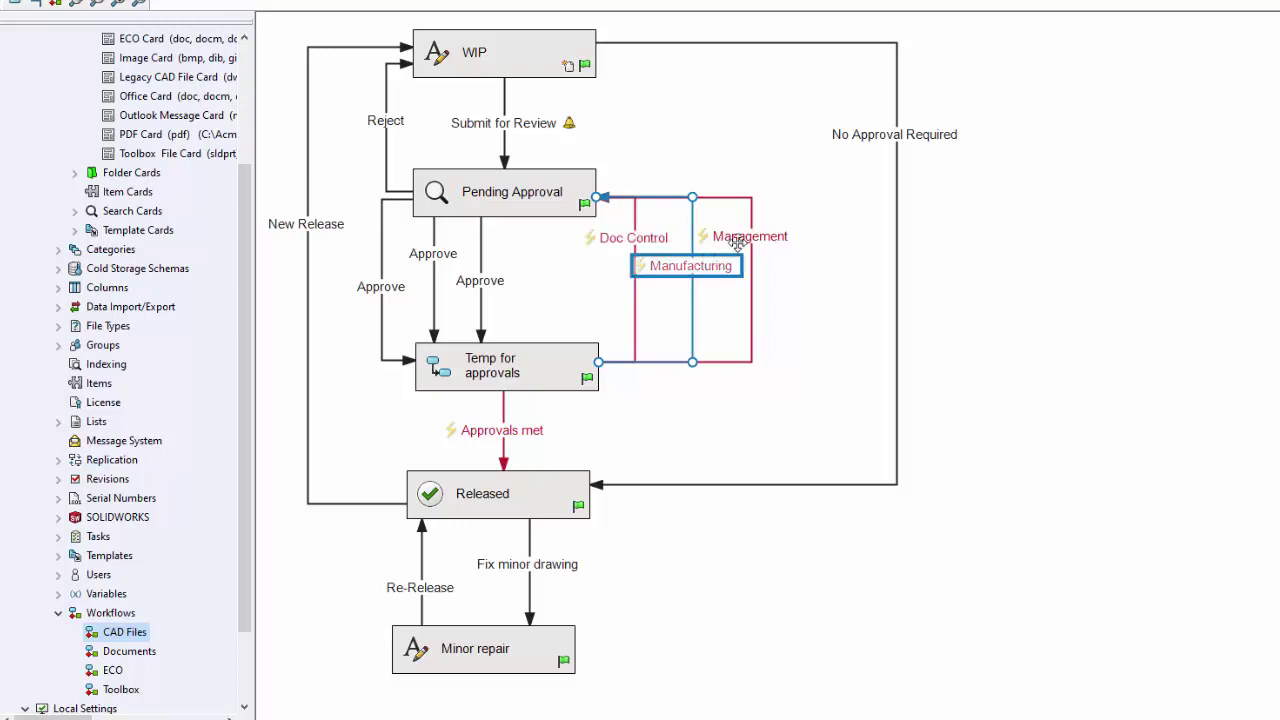
click(745, 243)
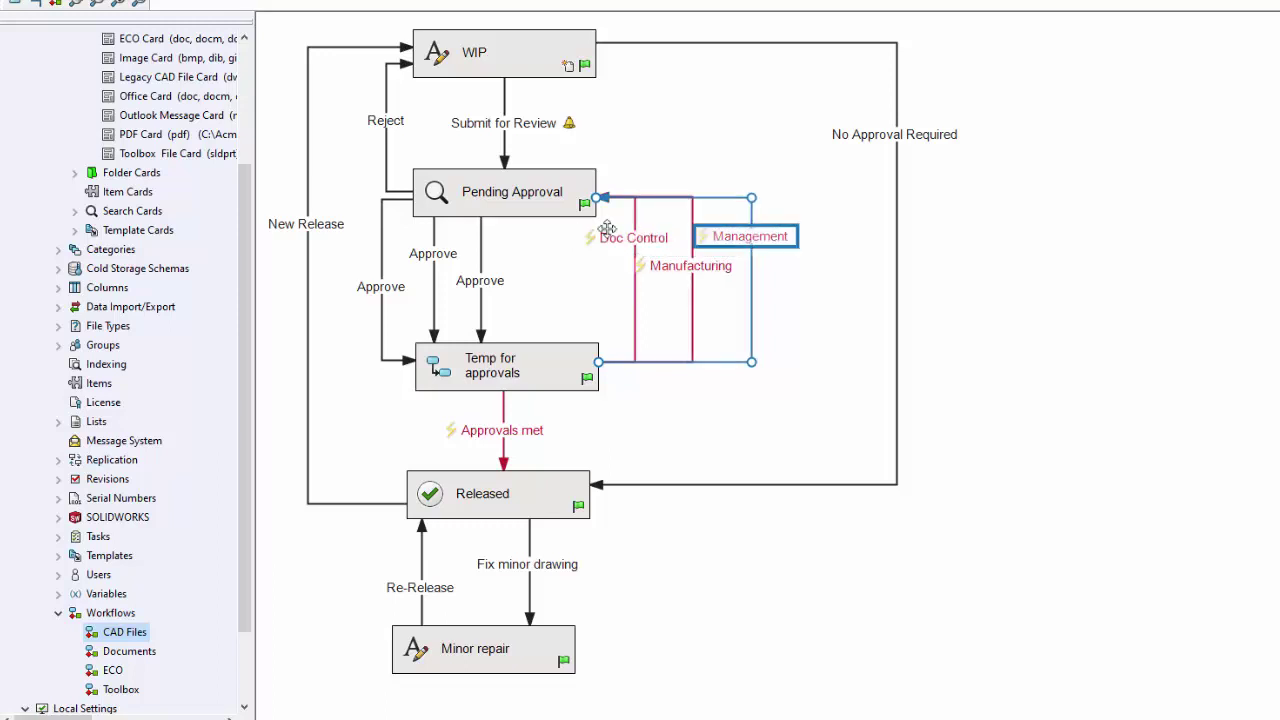
click(520, 262)
click(495, 281)
click(473, 385)
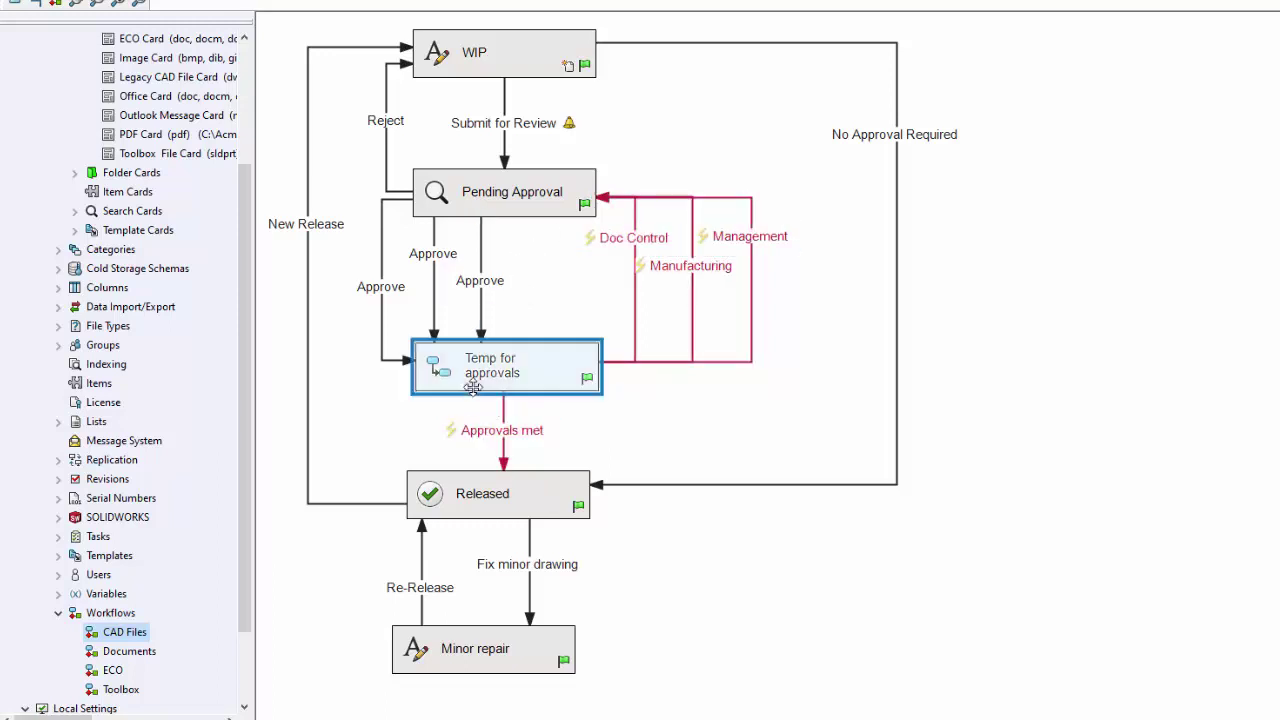
click(503, 431)
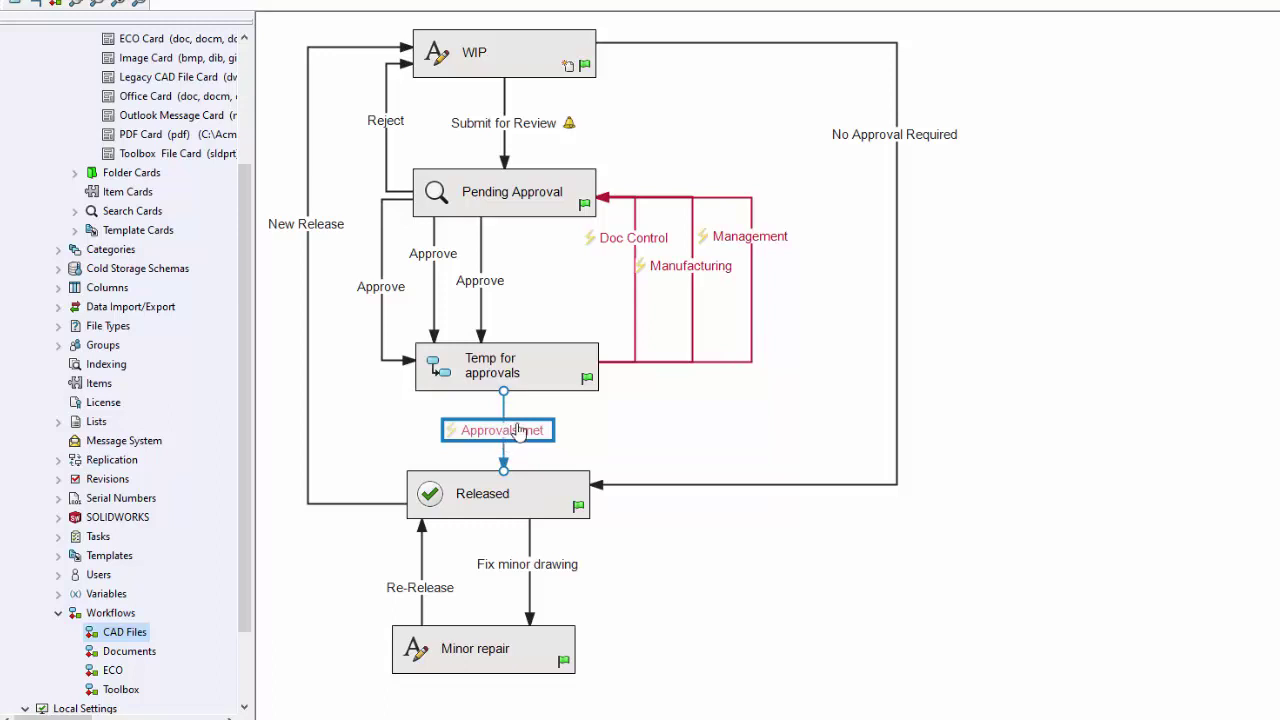
click(536, 402)
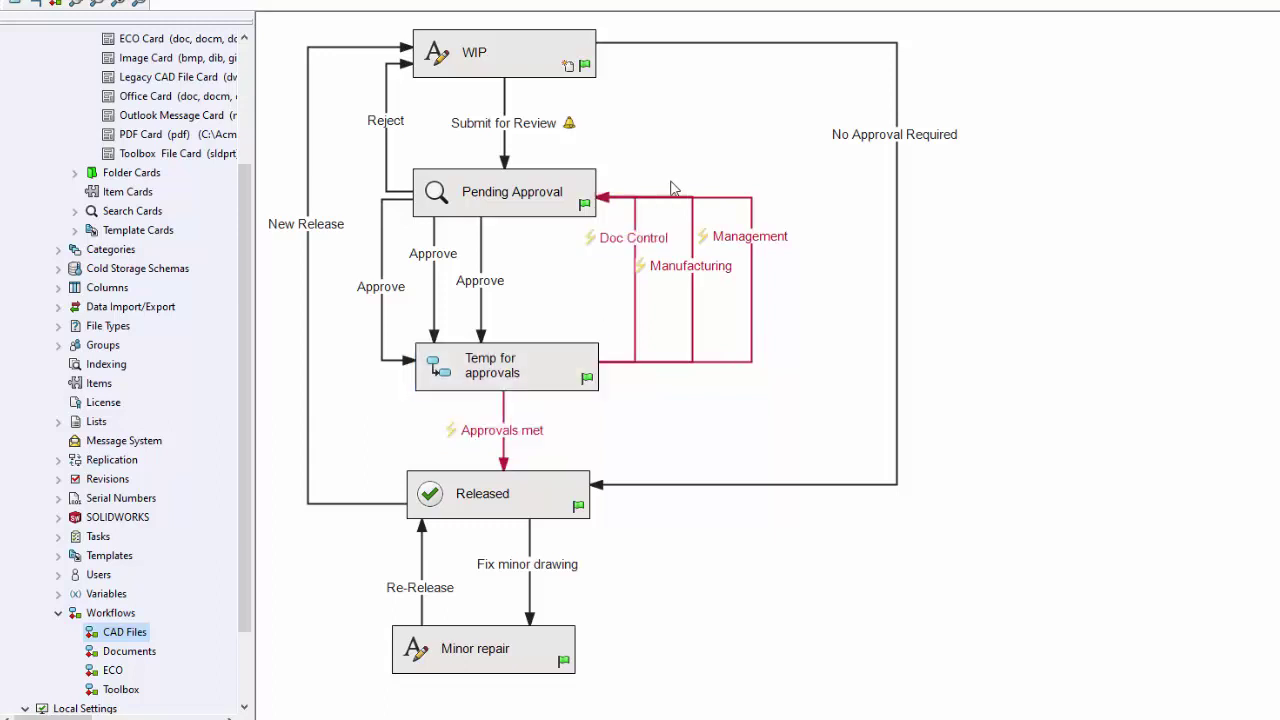
Review the Or conditions of the Submit for Review transition from WIP to Pending Approval, and close its properties
click(488, 62)
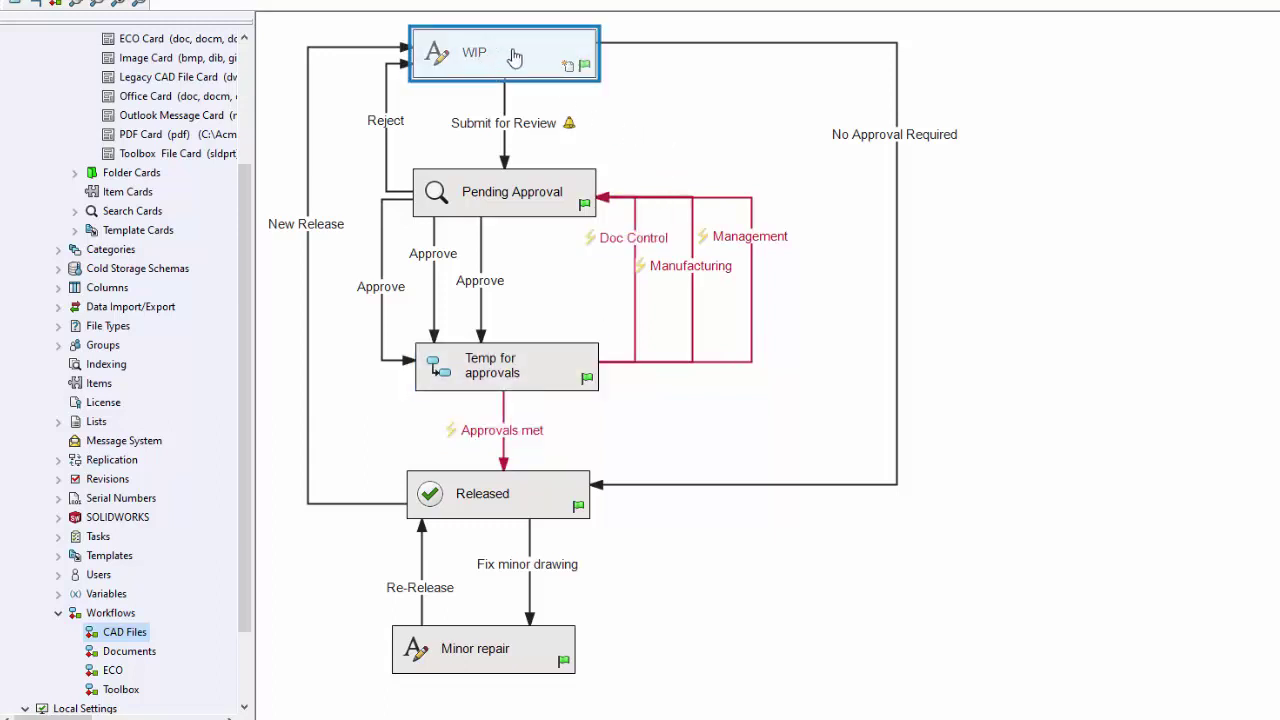
click(497, 124)
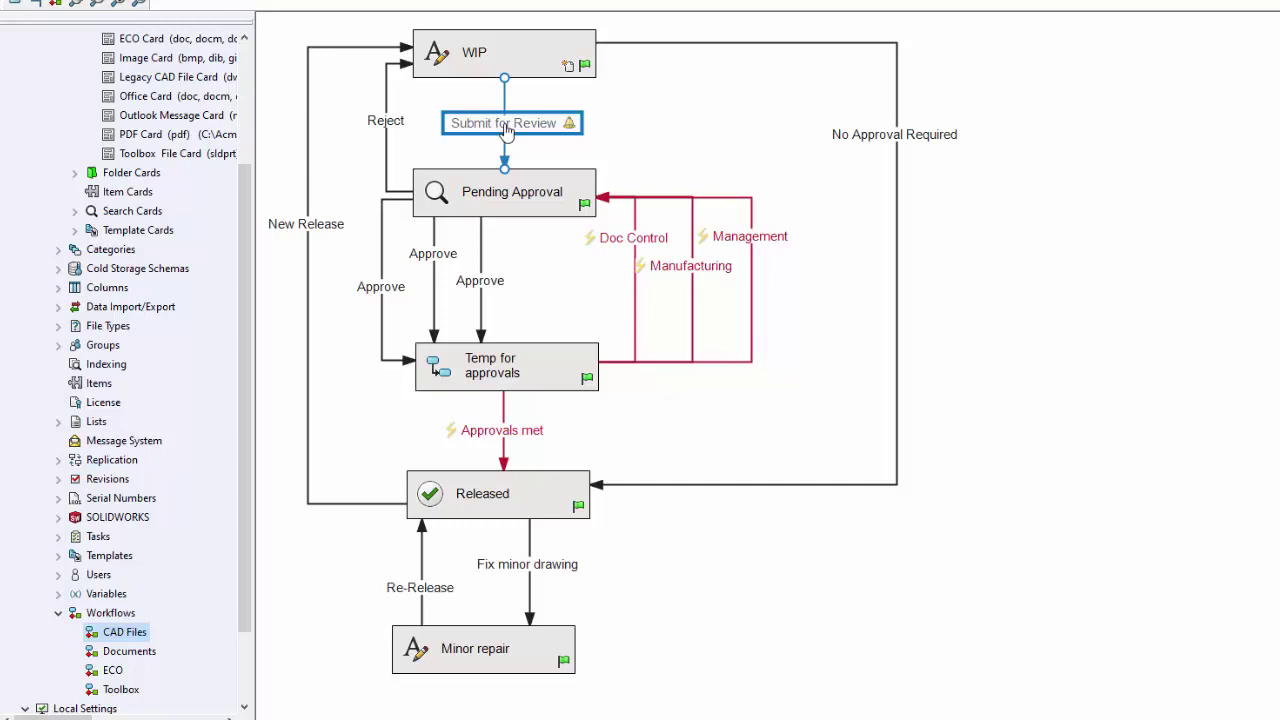
click(520, 64)
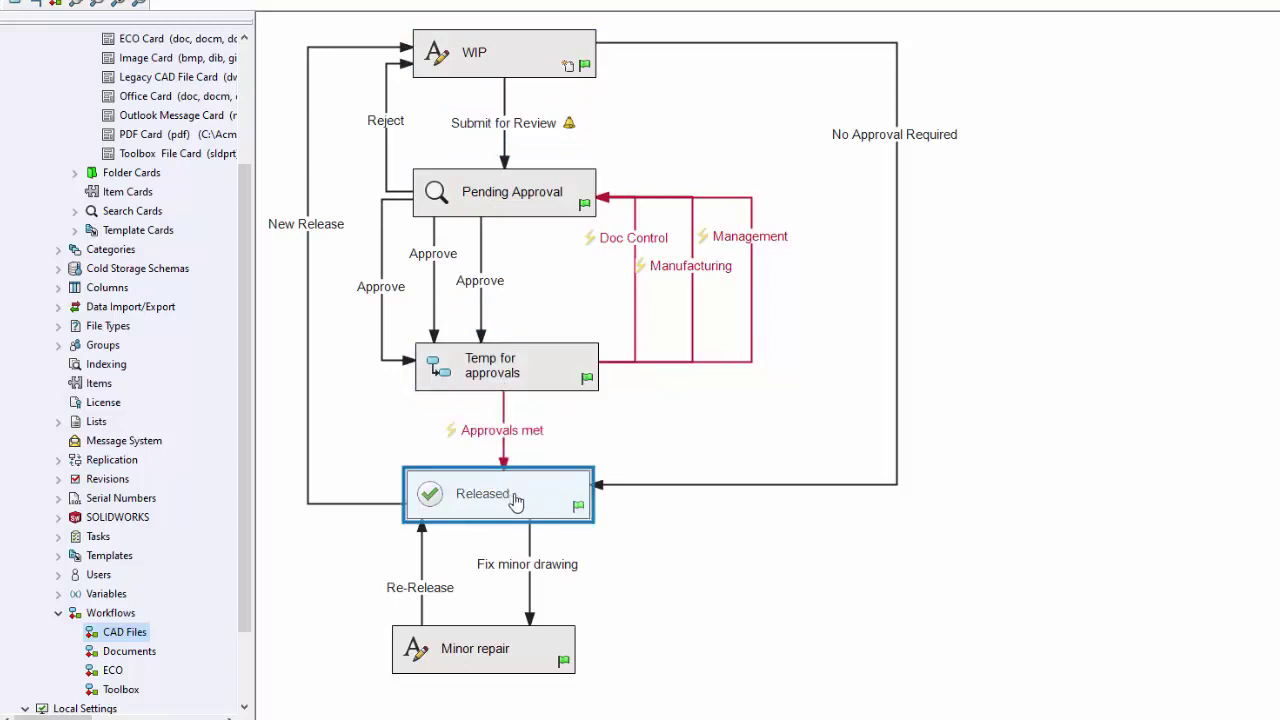
double_click(518, 135)
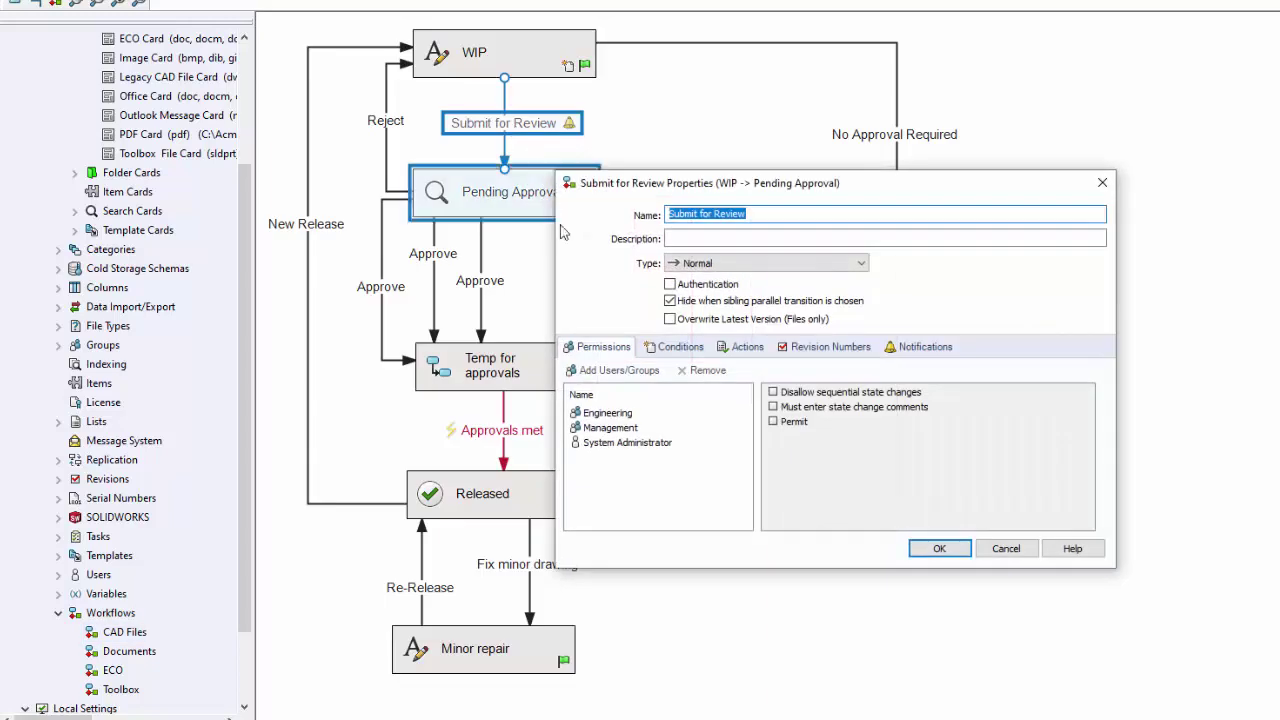
click(666, 348)
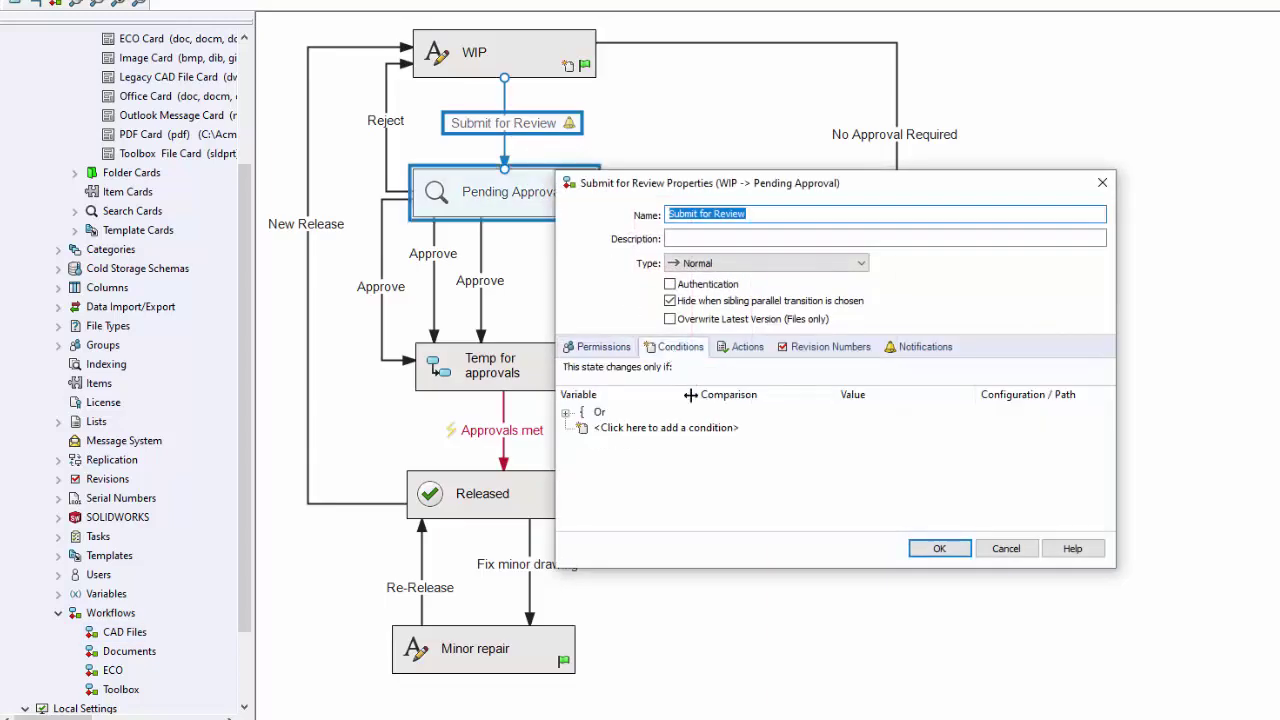
click(566, 413)
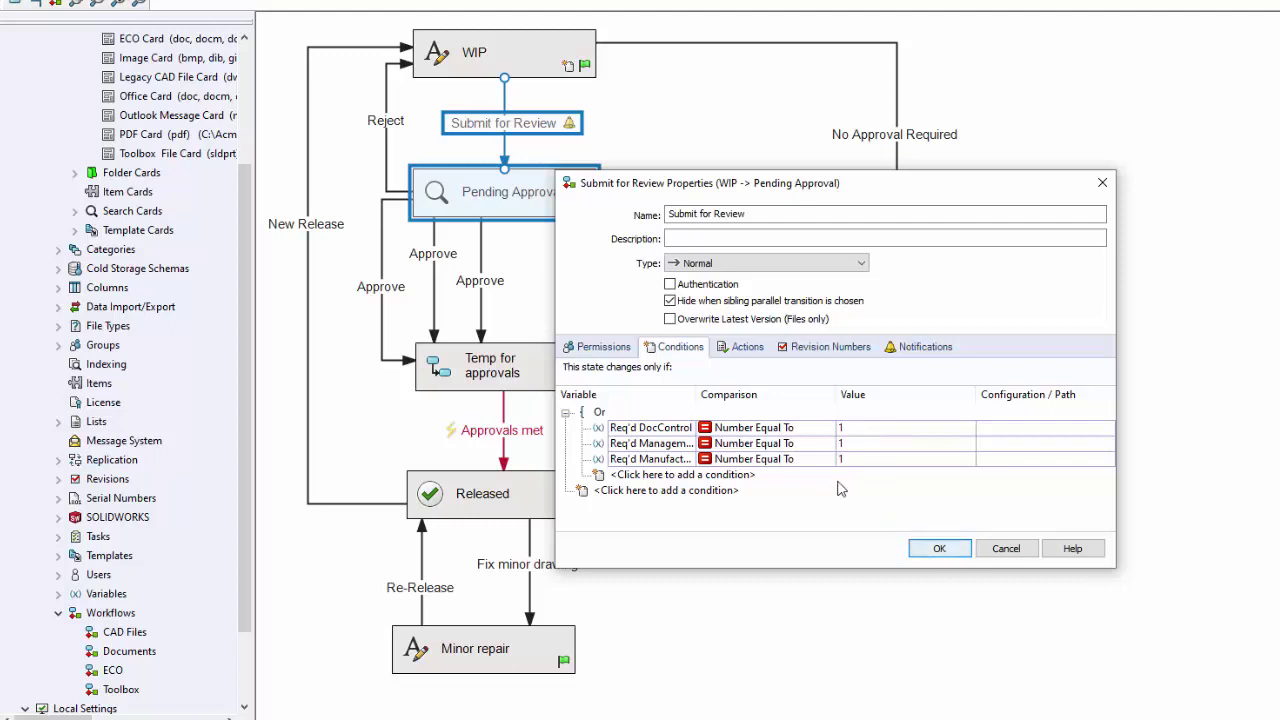
click(938, 549)
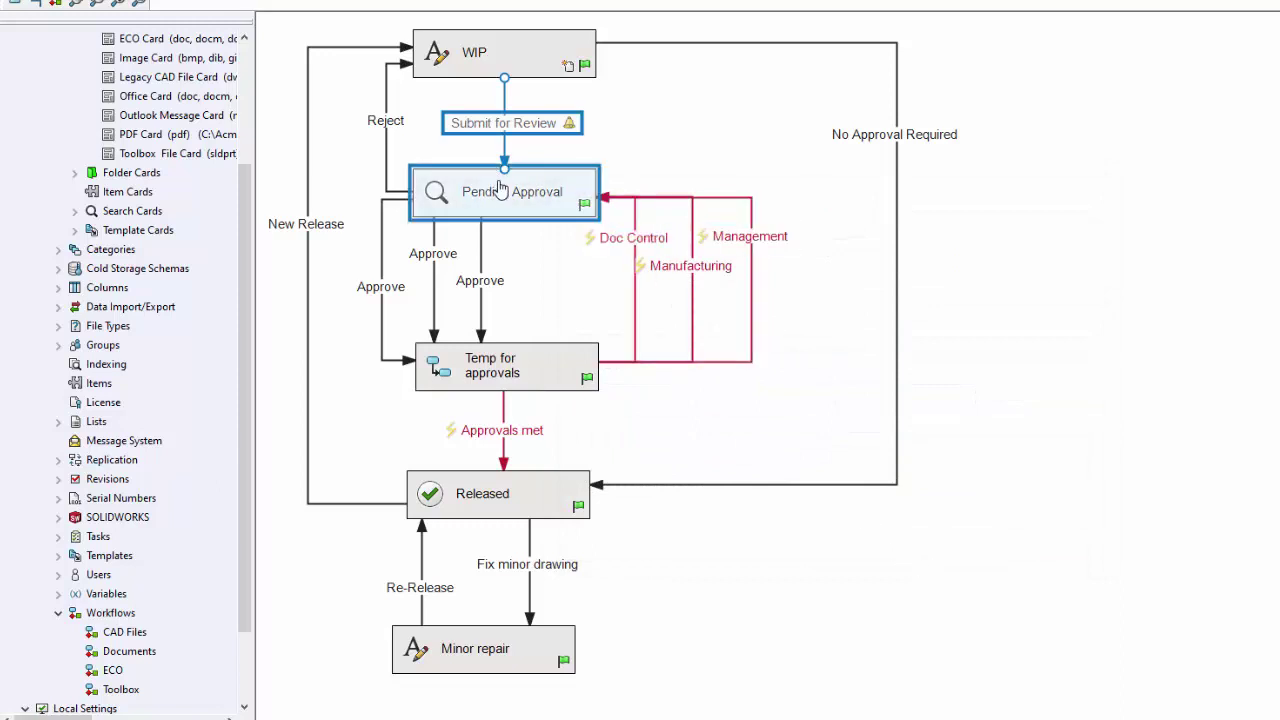
Inspect the Manufacturing Approve transition's conditions and its two Set Variable actions for the approver and approval date, and close its properties
double_click(386, 289)
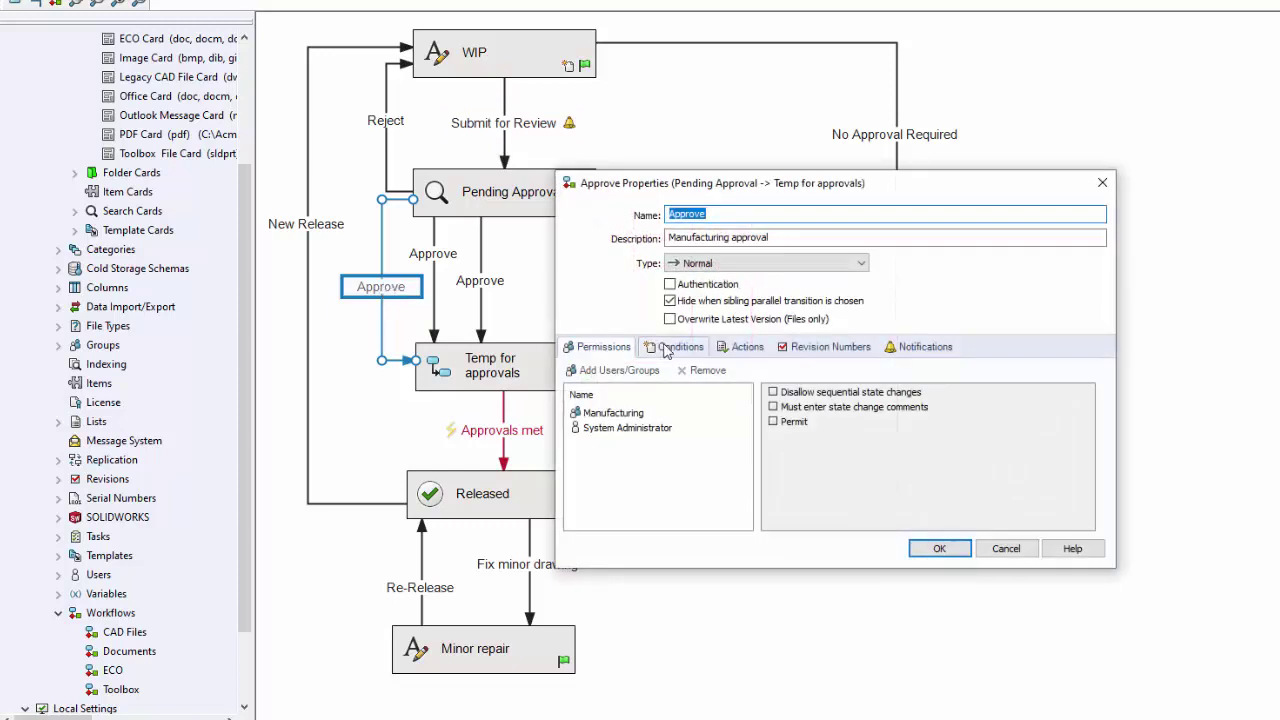
click(672, 347)
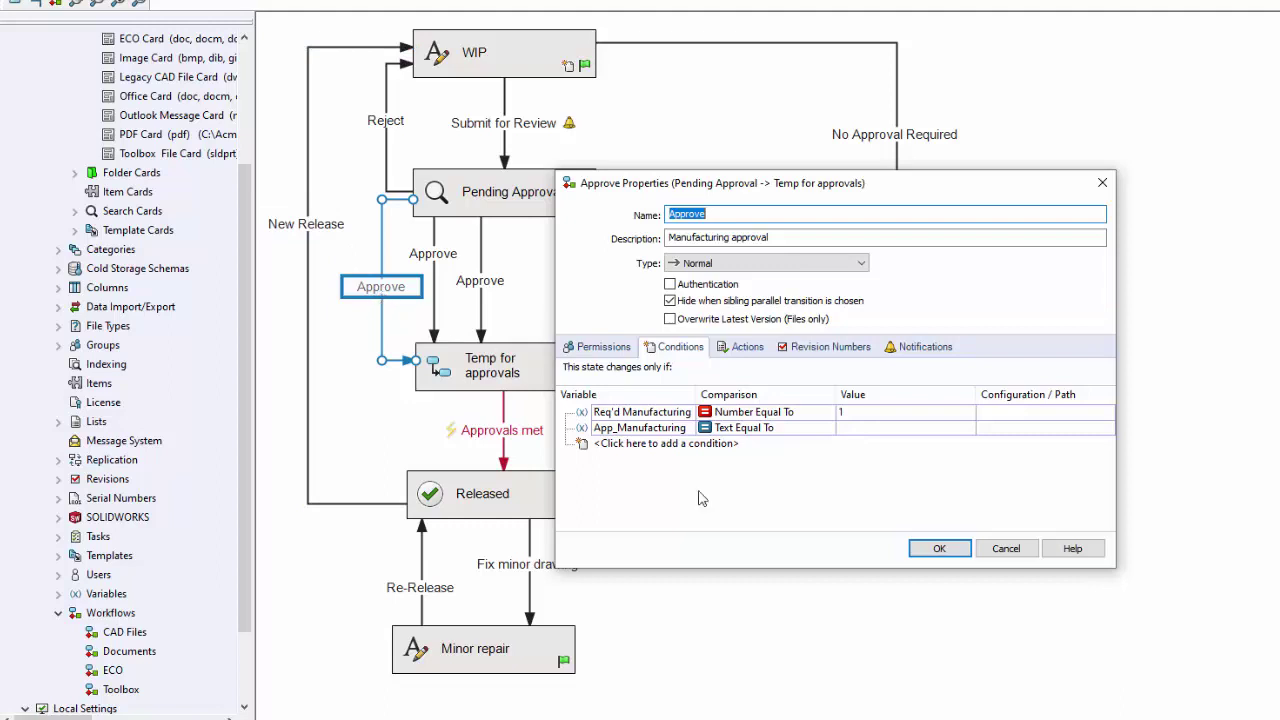
click(741, 349)
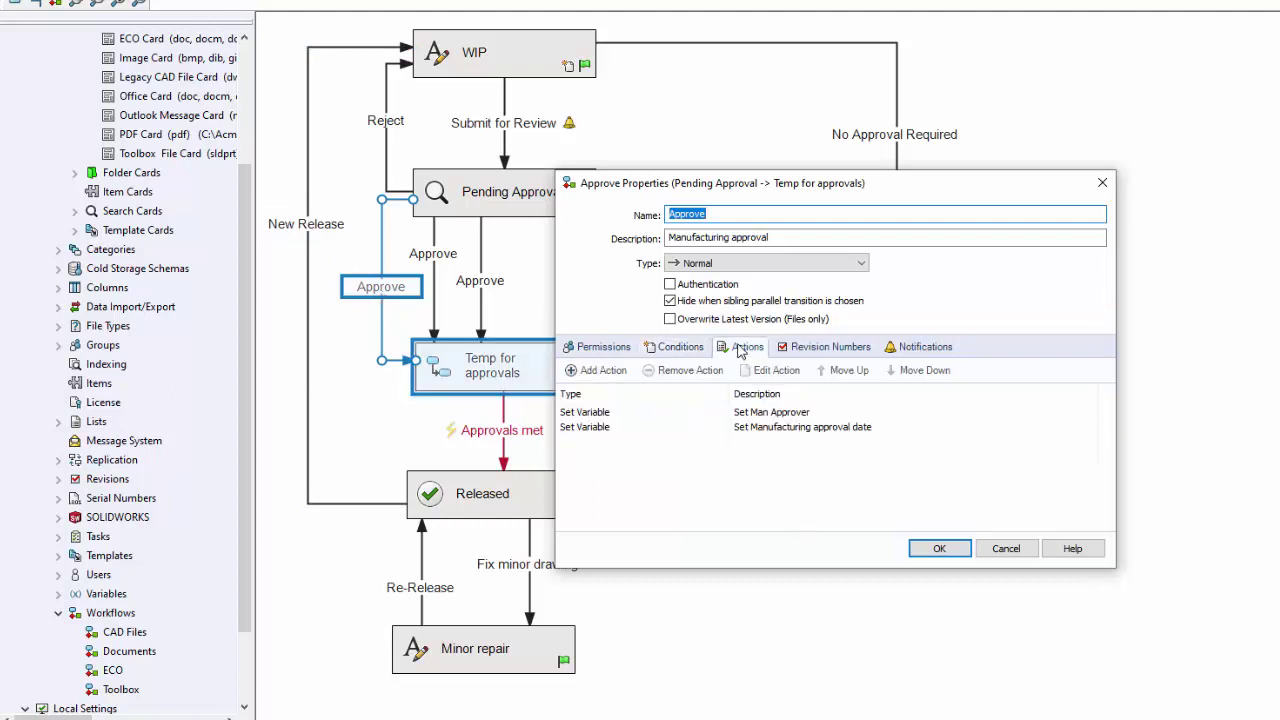
click(598, 414)
double_click(598, 414)
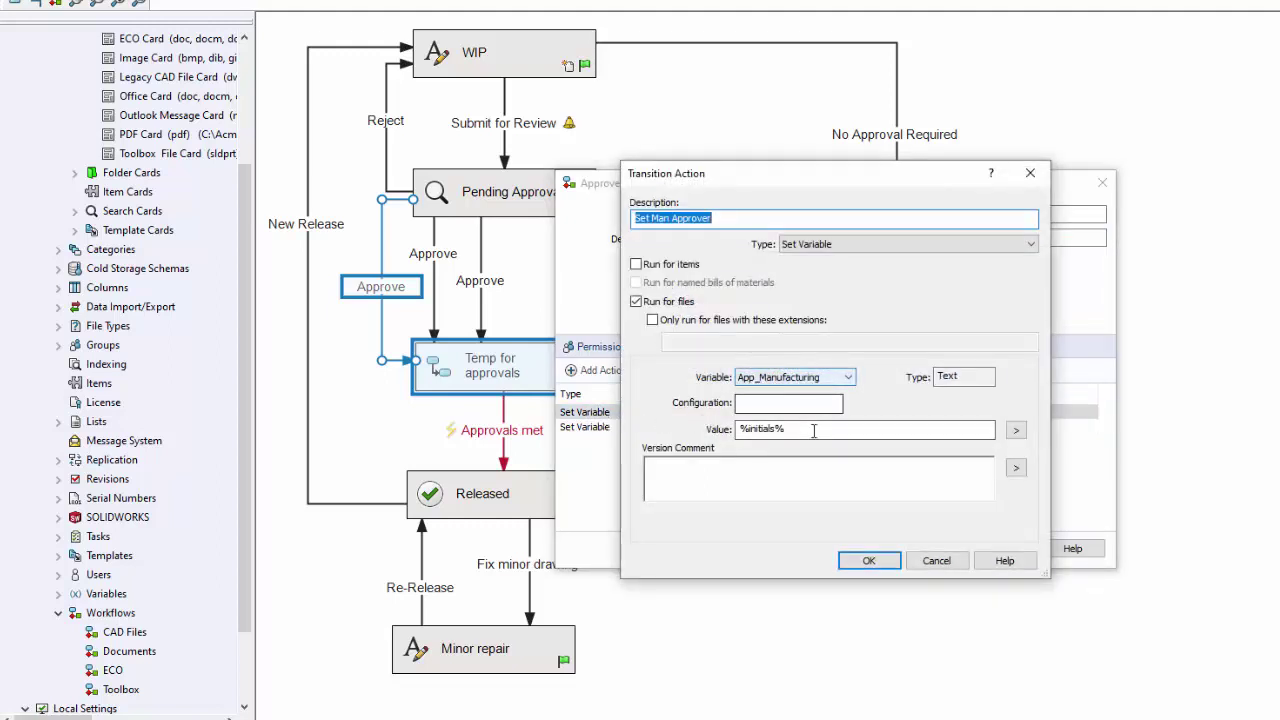
click(928, 560)
double_click(590, 428)
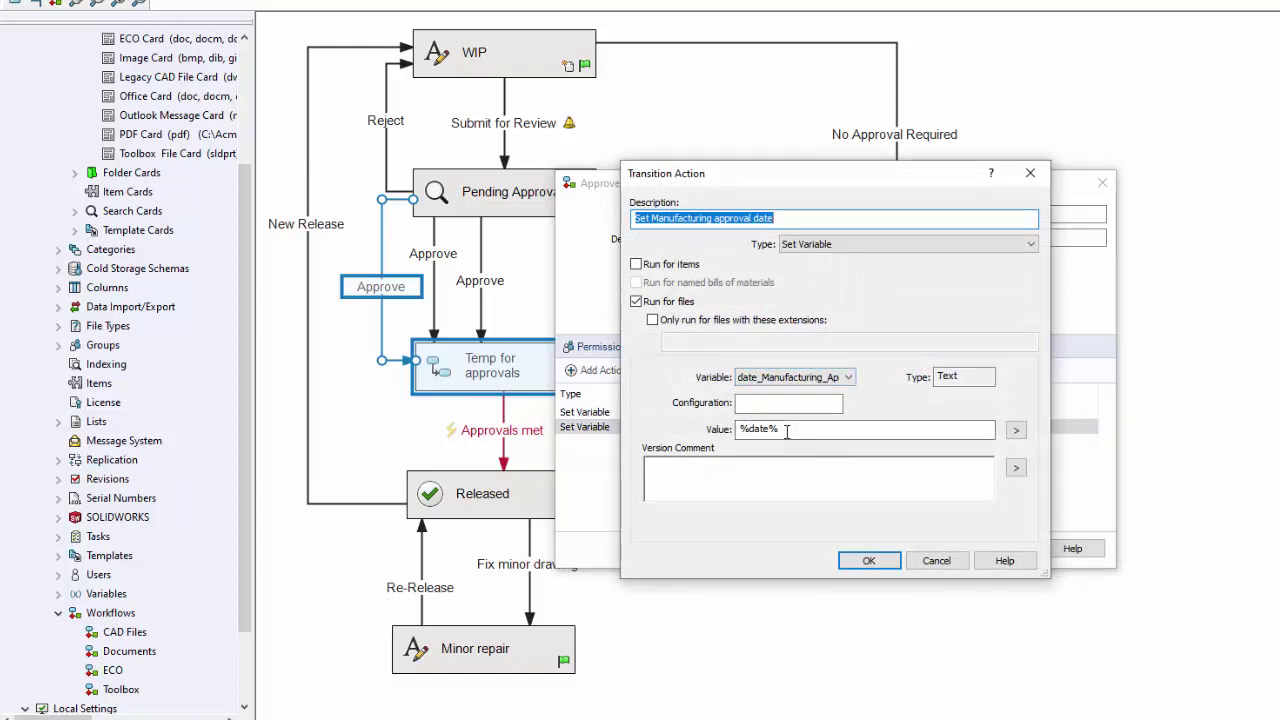
click(869, 561)
click(914, 548)
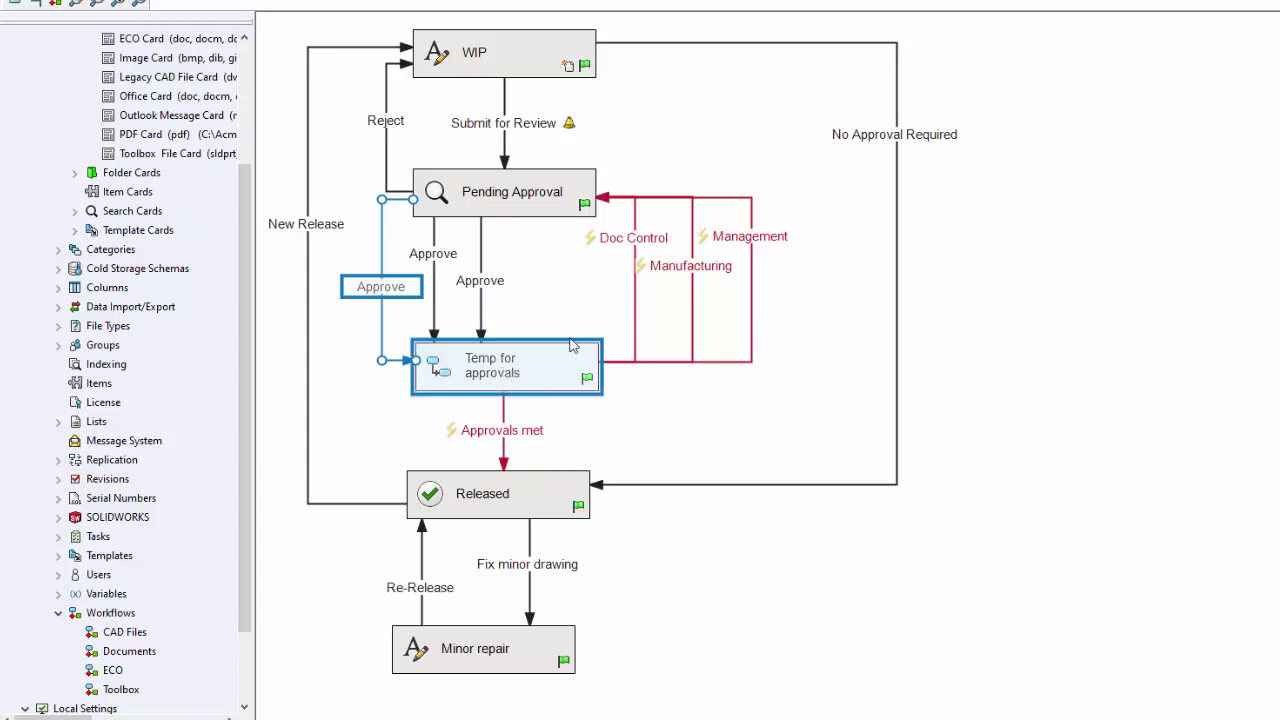
Review the conditions of the automatic Doc Control transition and compare it with the parallel Manufacturing and Management transitions back to Pending Approval
double_click(631, 249)
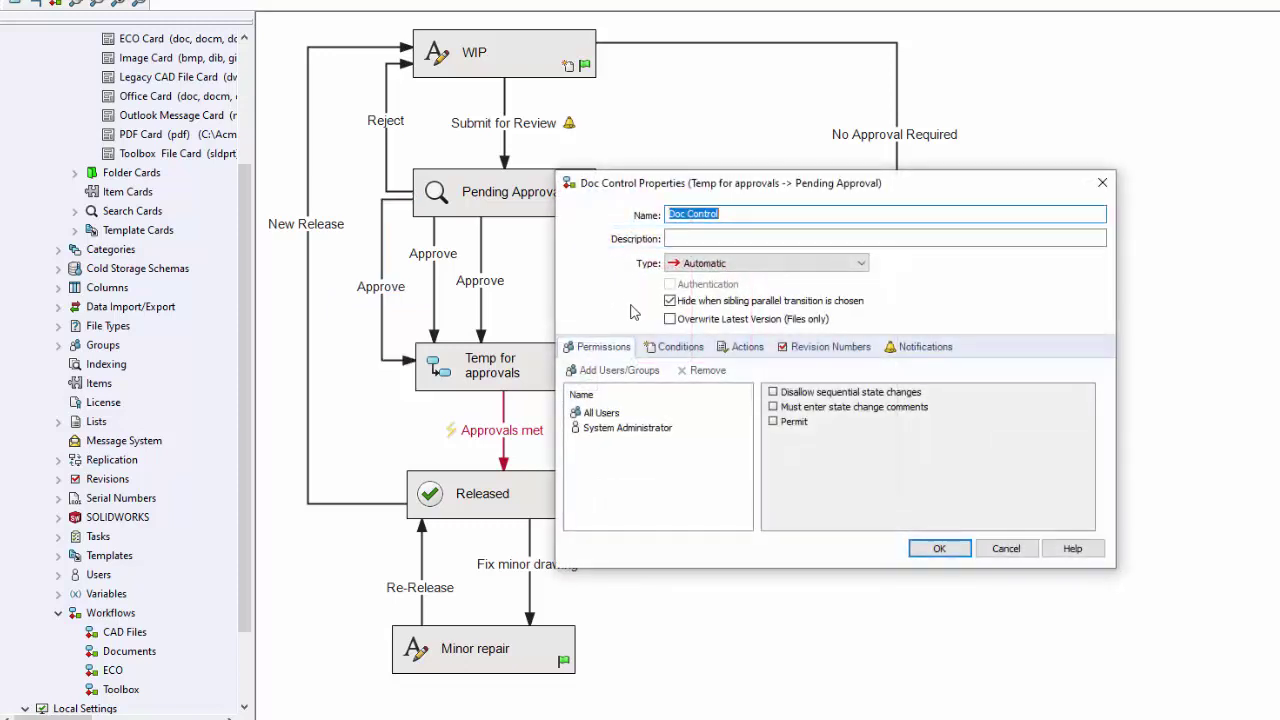
click(661, 348)
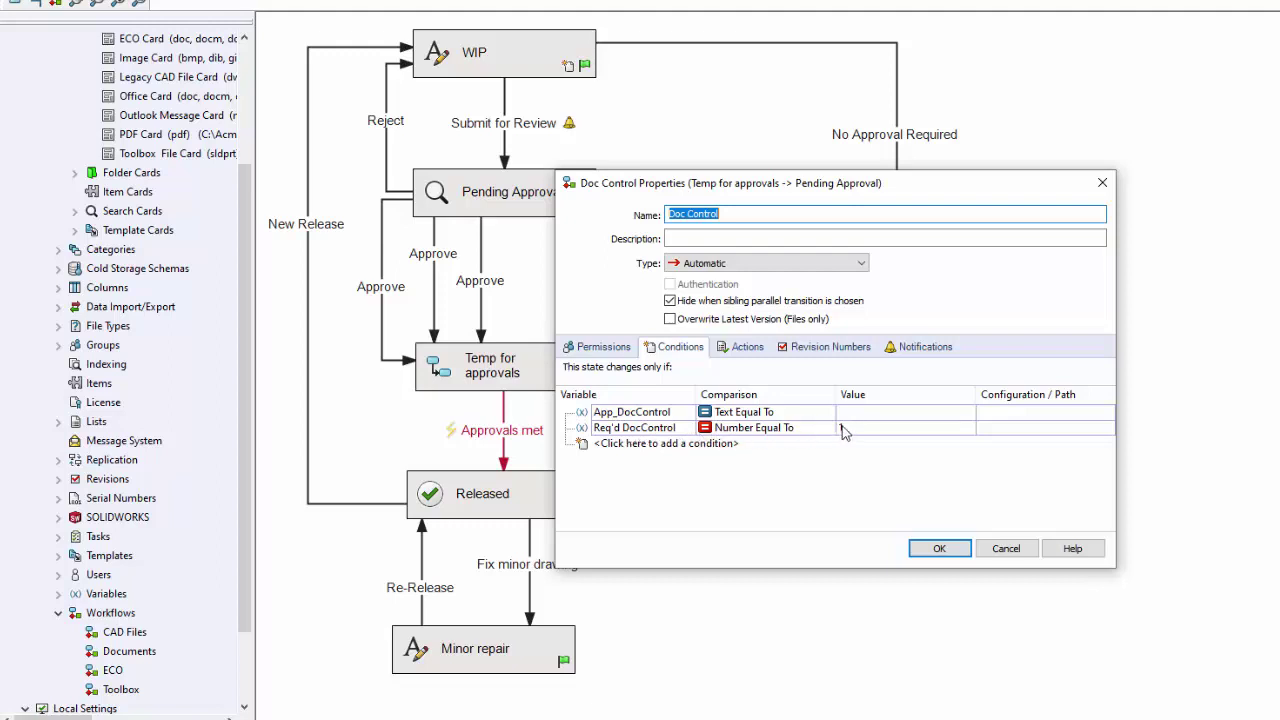
click(939, 548)
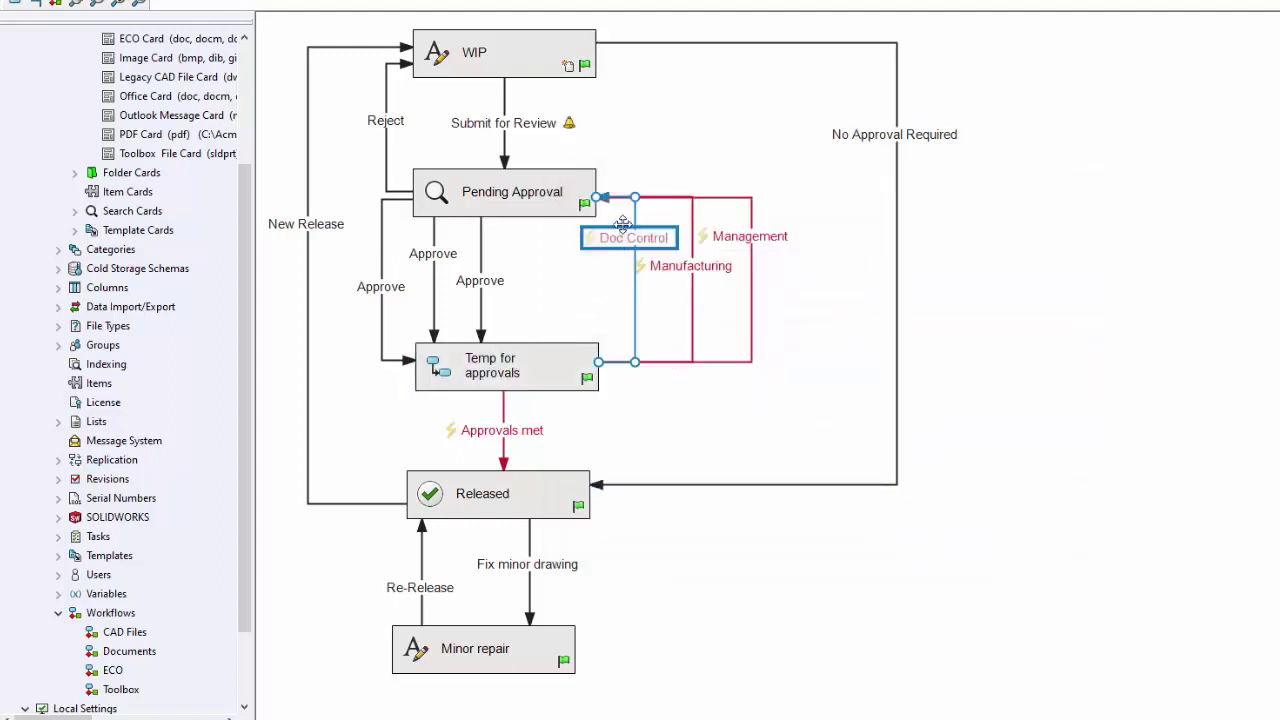
ctrl+click(690, 270)
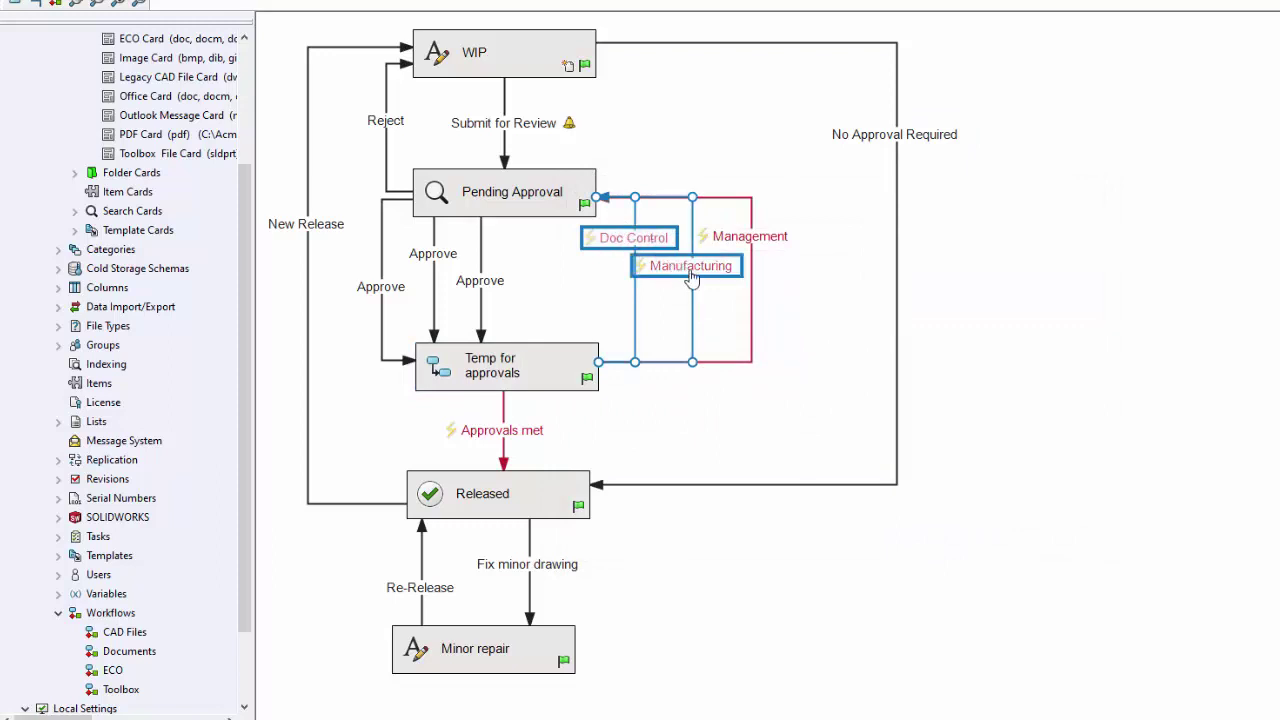
ctrl+click(750, 240)
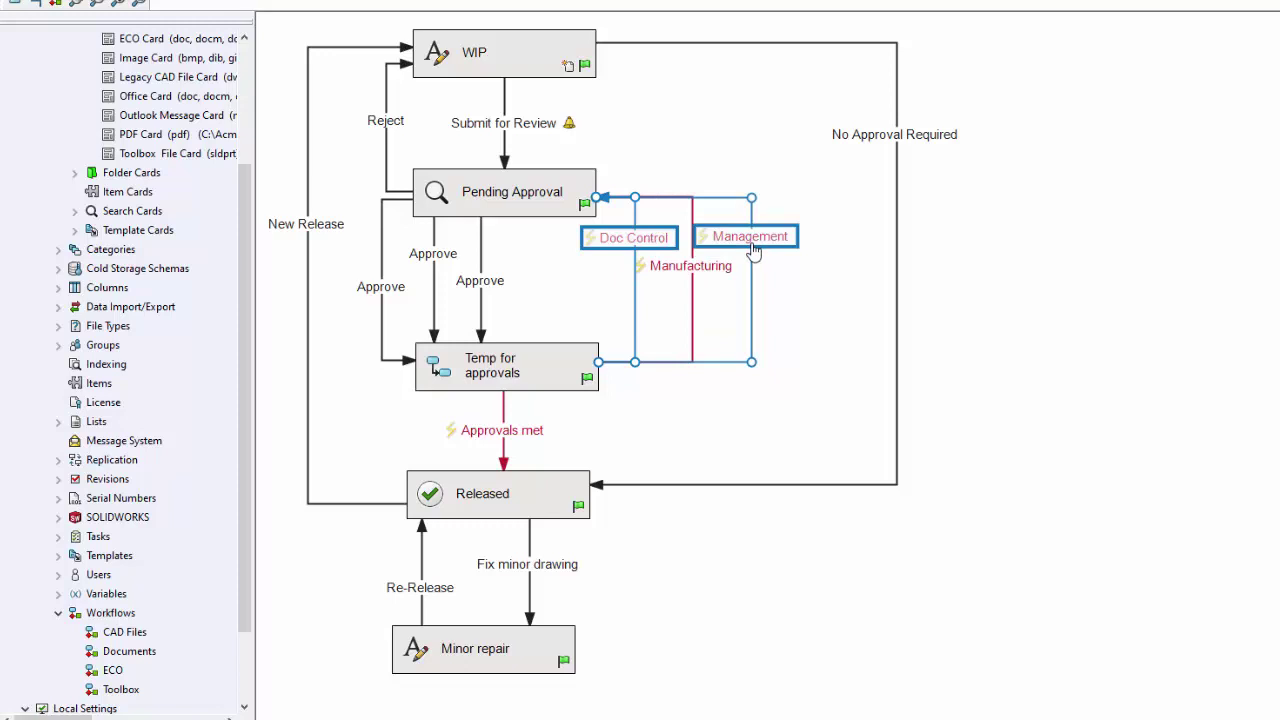
ctrl+click(752, 240)
ctrl+click(424, 197)
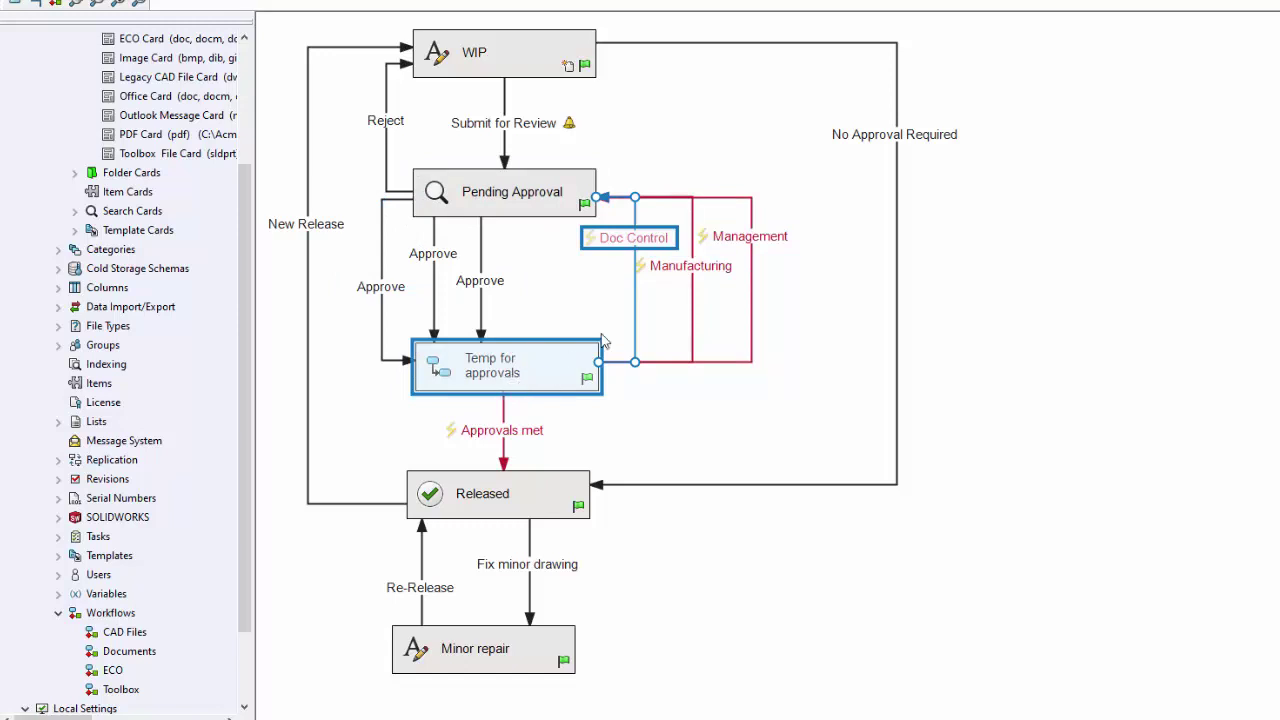
ctrl+click(672, 267)
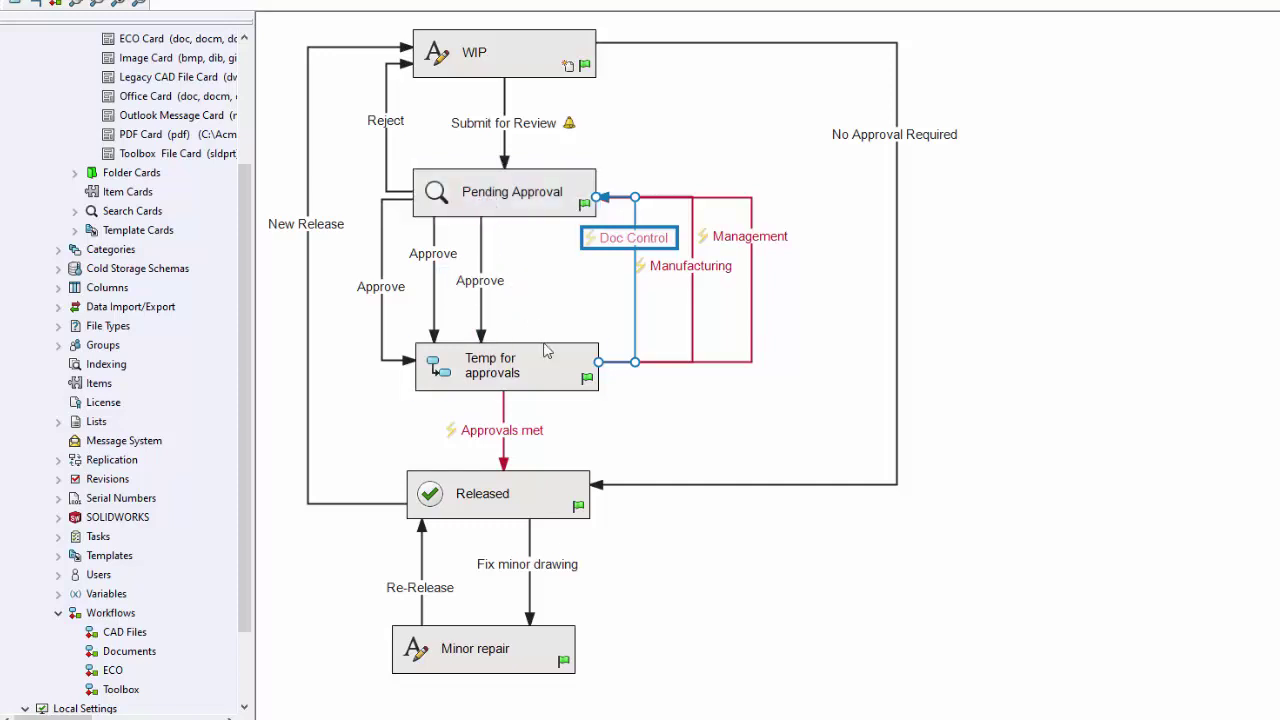
Review the Or conditions and the actions of the automatic Approvals met transition from Temp for approvals to Released, and close its properties
double_click(492, 434)
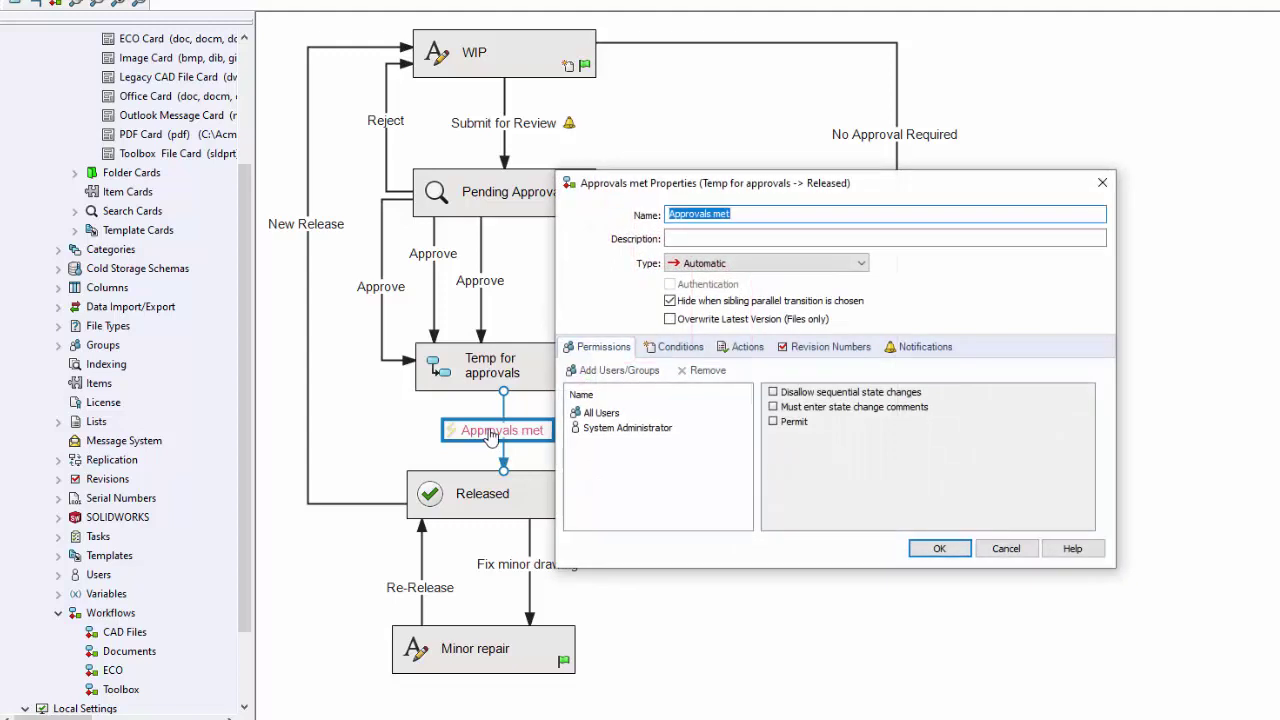
click(667, 352)
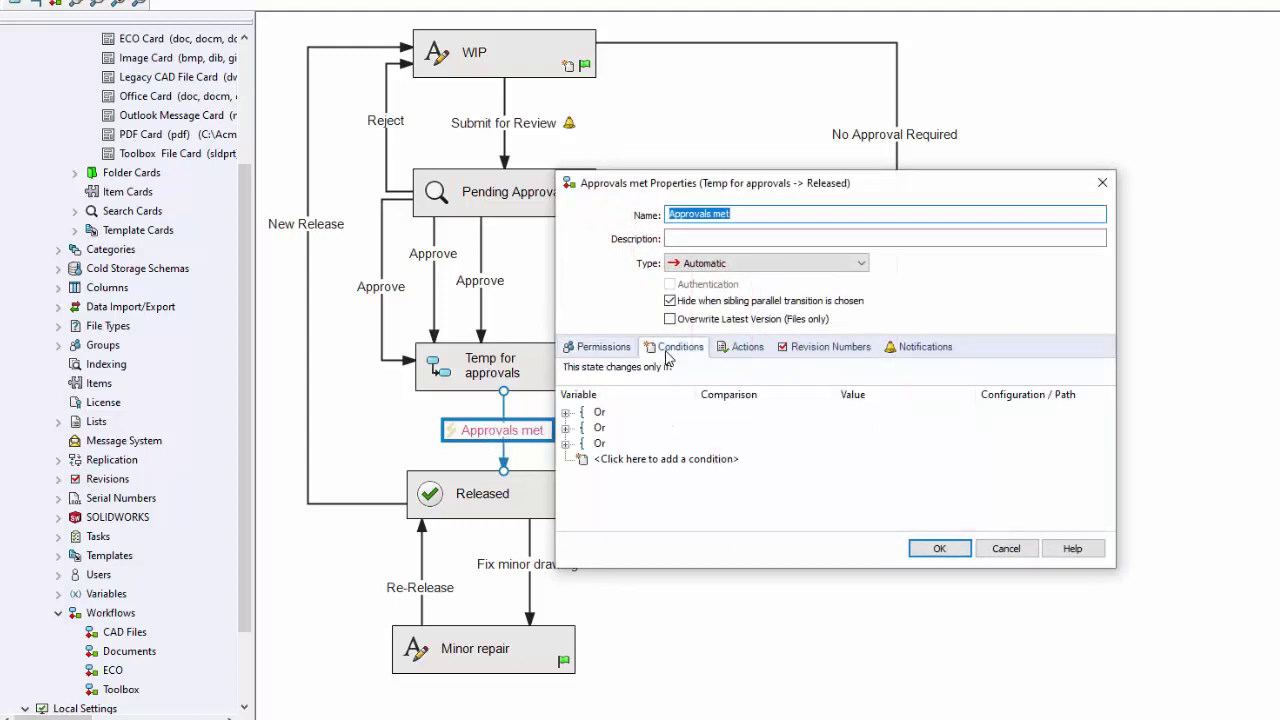
drag(677, 179, 657, 77)
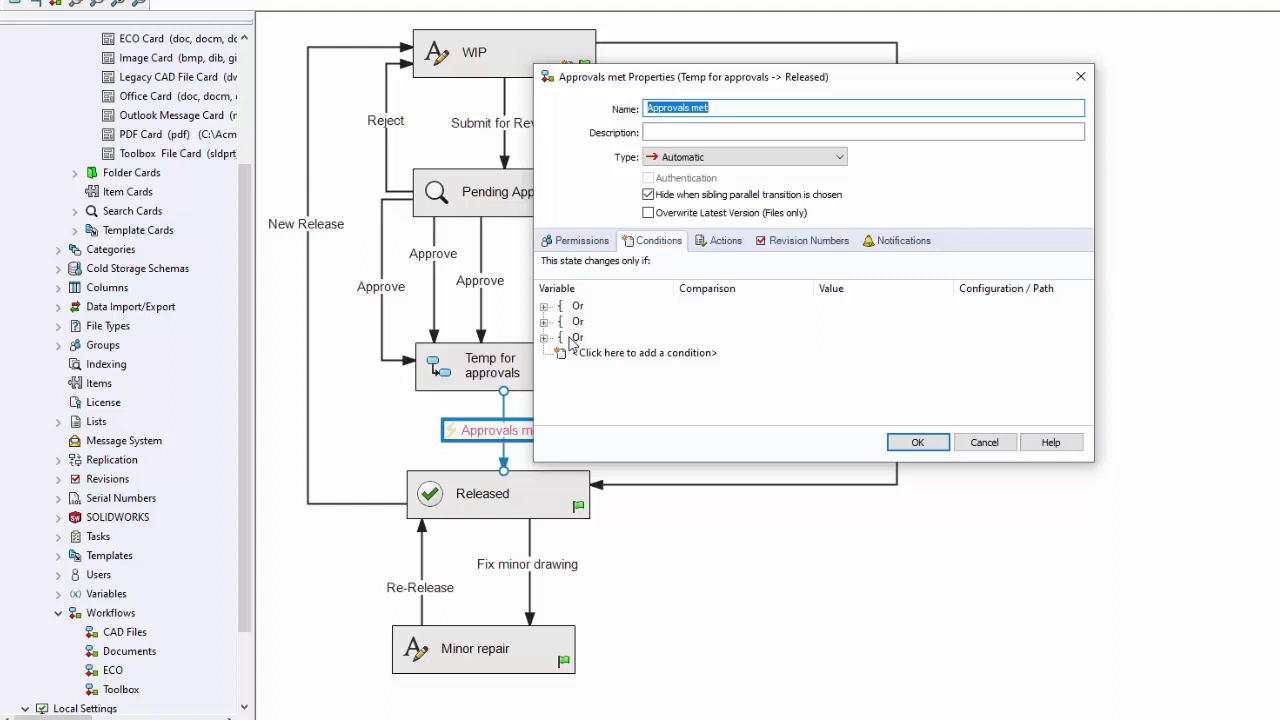
click(544, 307)
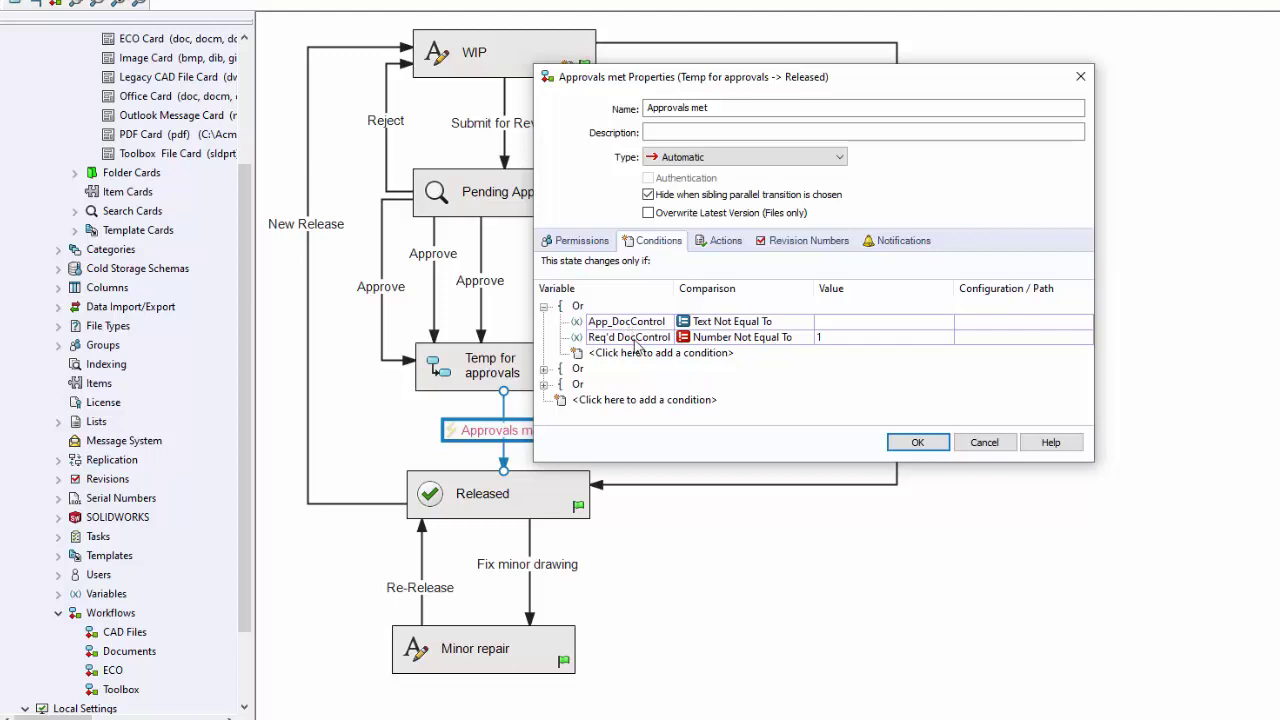
click(544, 308)
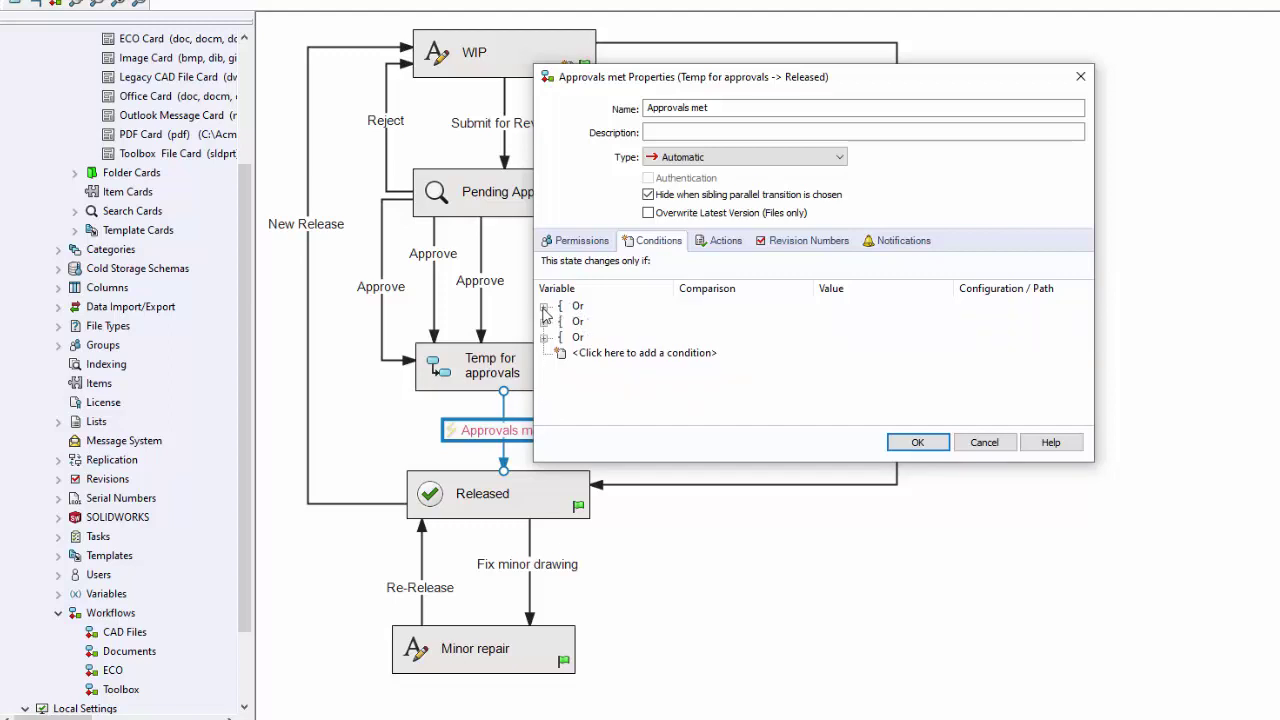
click(544, 308)
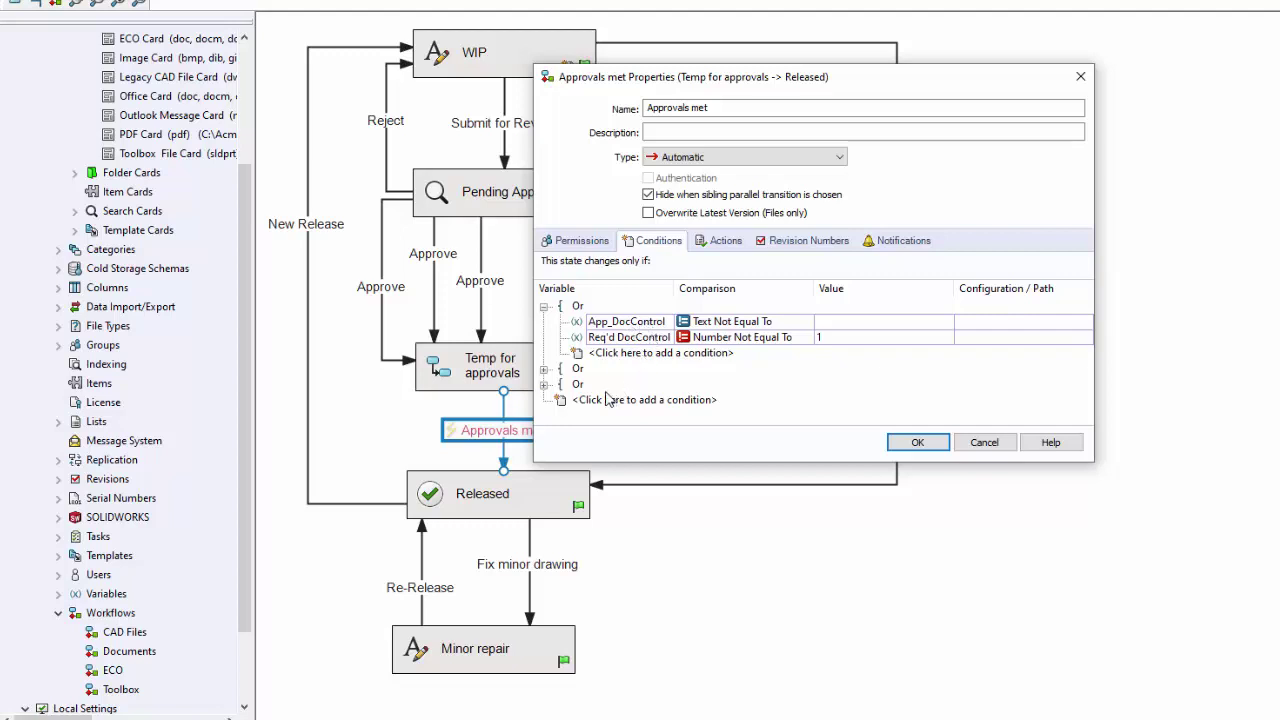
click(544, 385)
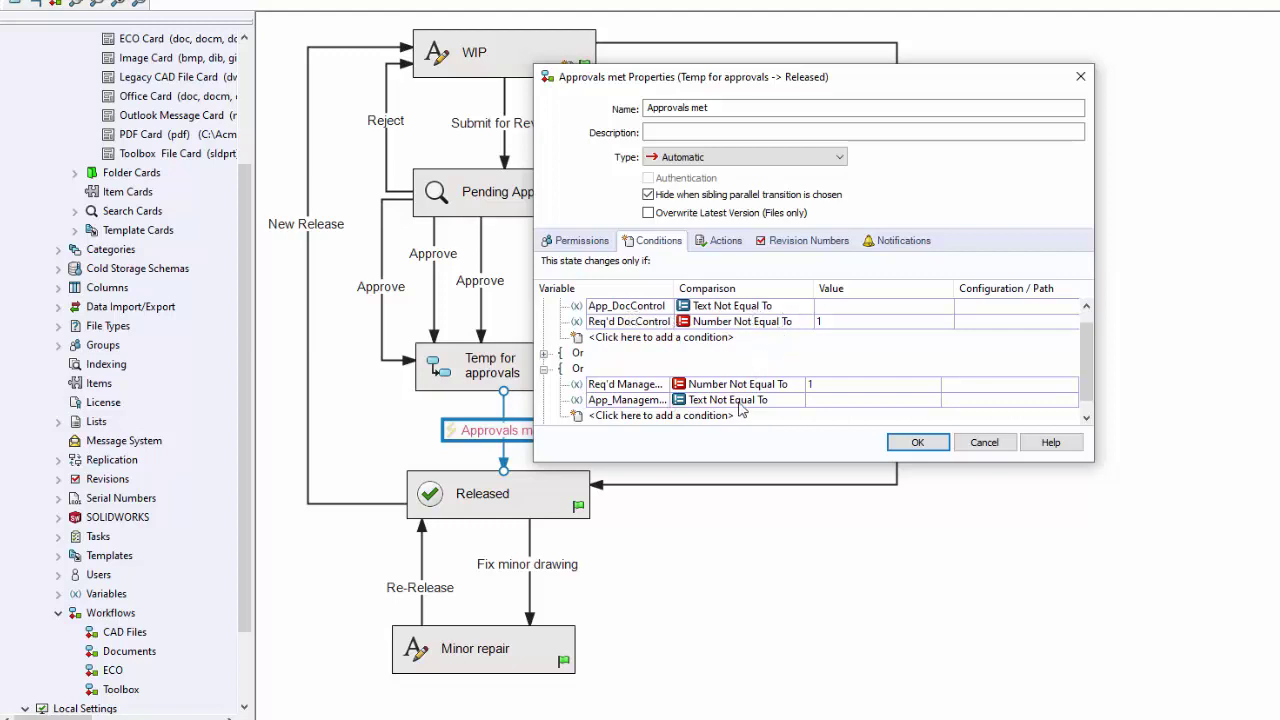
click(545, 355)
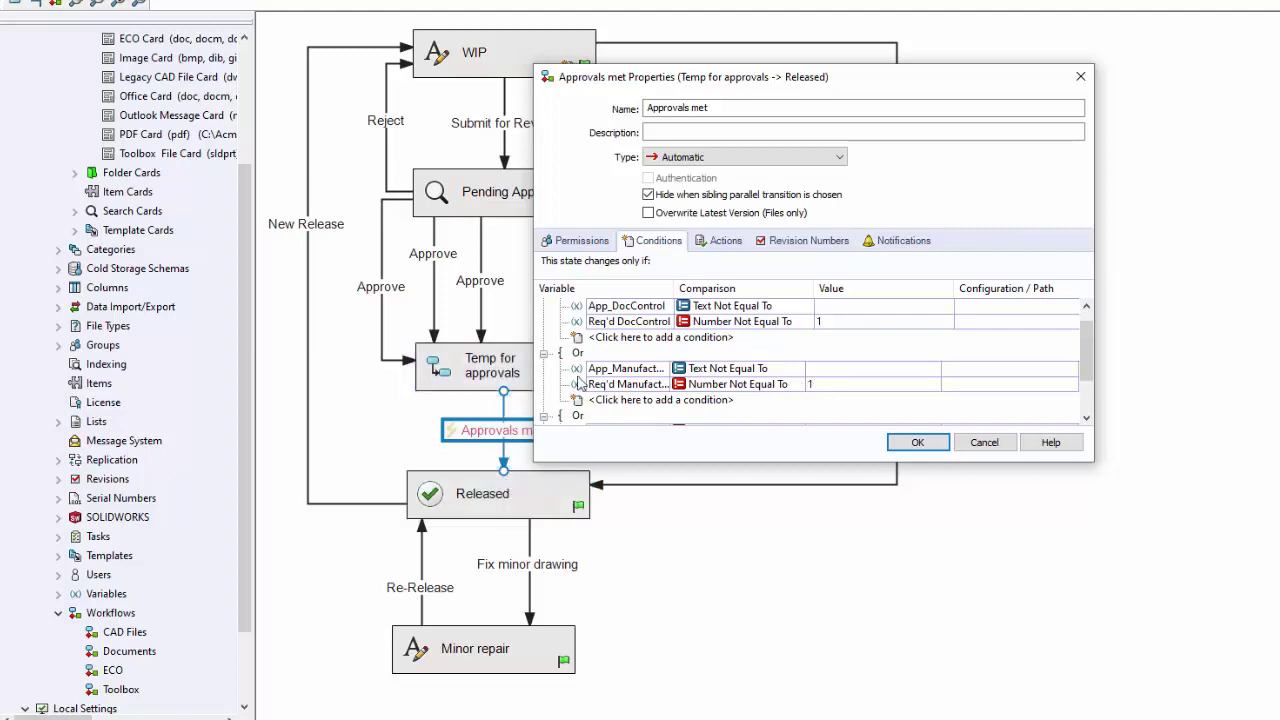
click(717, 245)
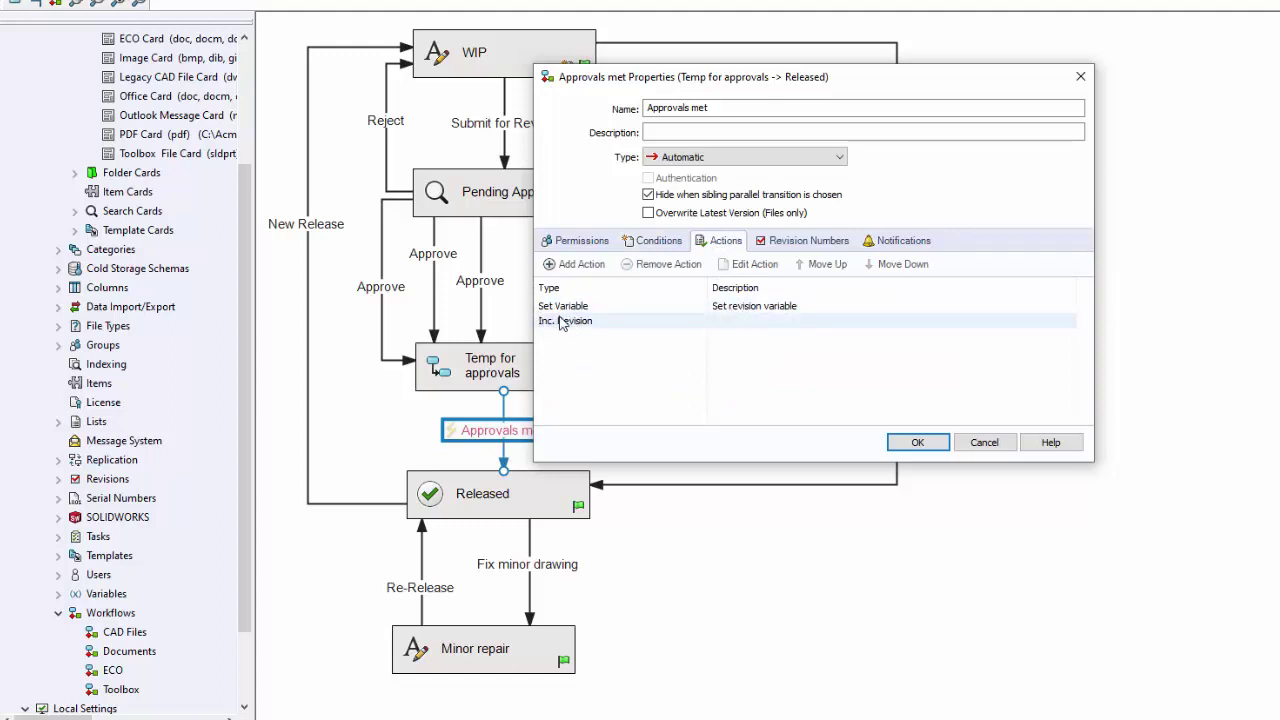
click(915, 443)
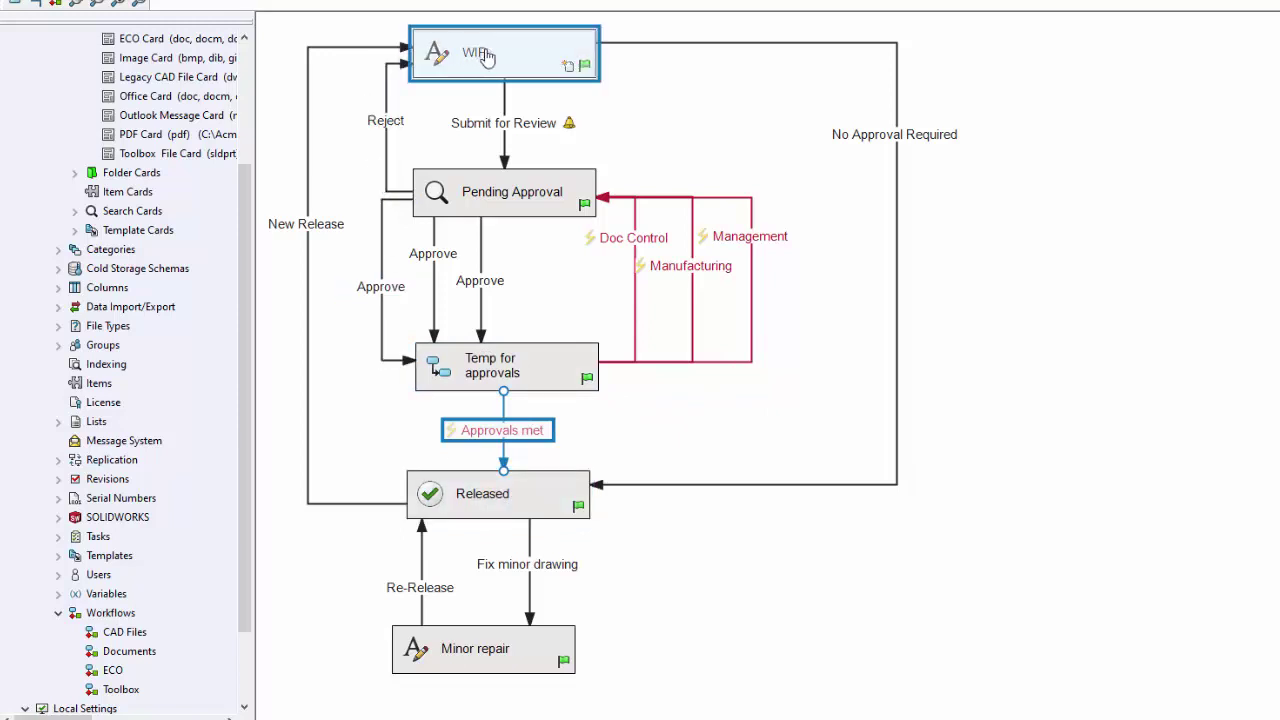
Review the Set Variable actions of the New Release transition from Released to WIP, and close its properties
double_click(316, 226)
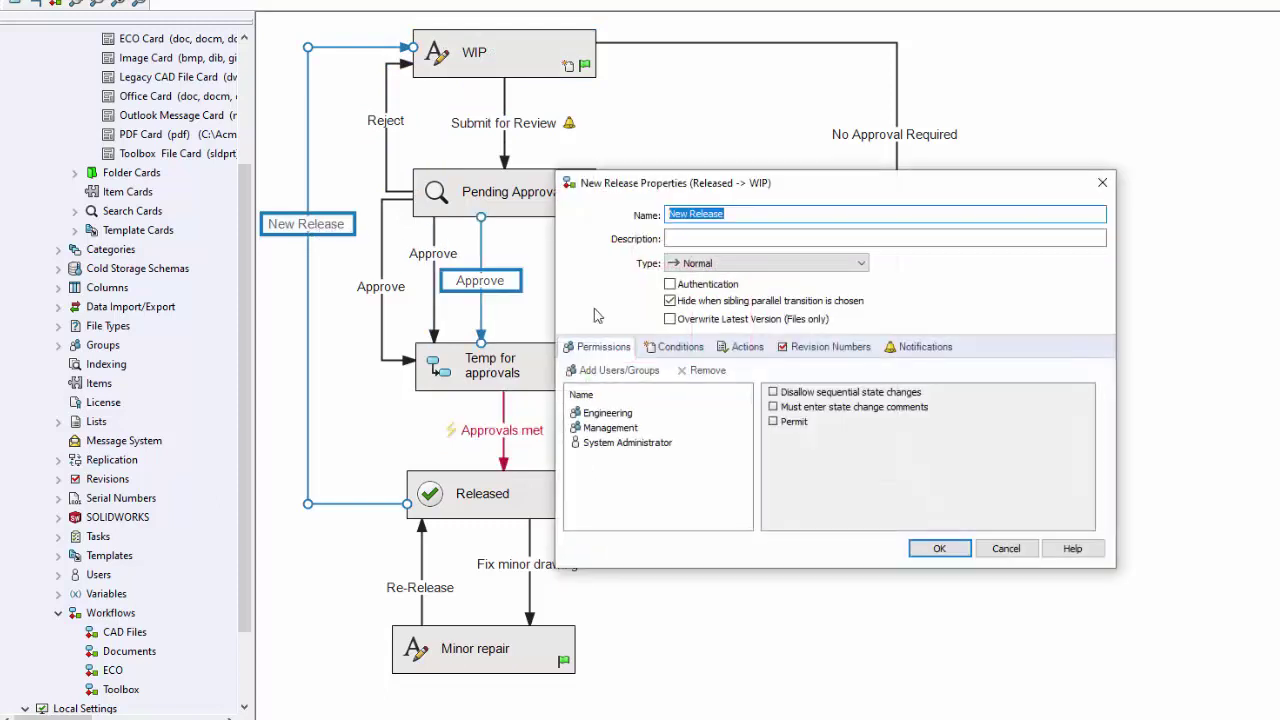
click(728, 347)
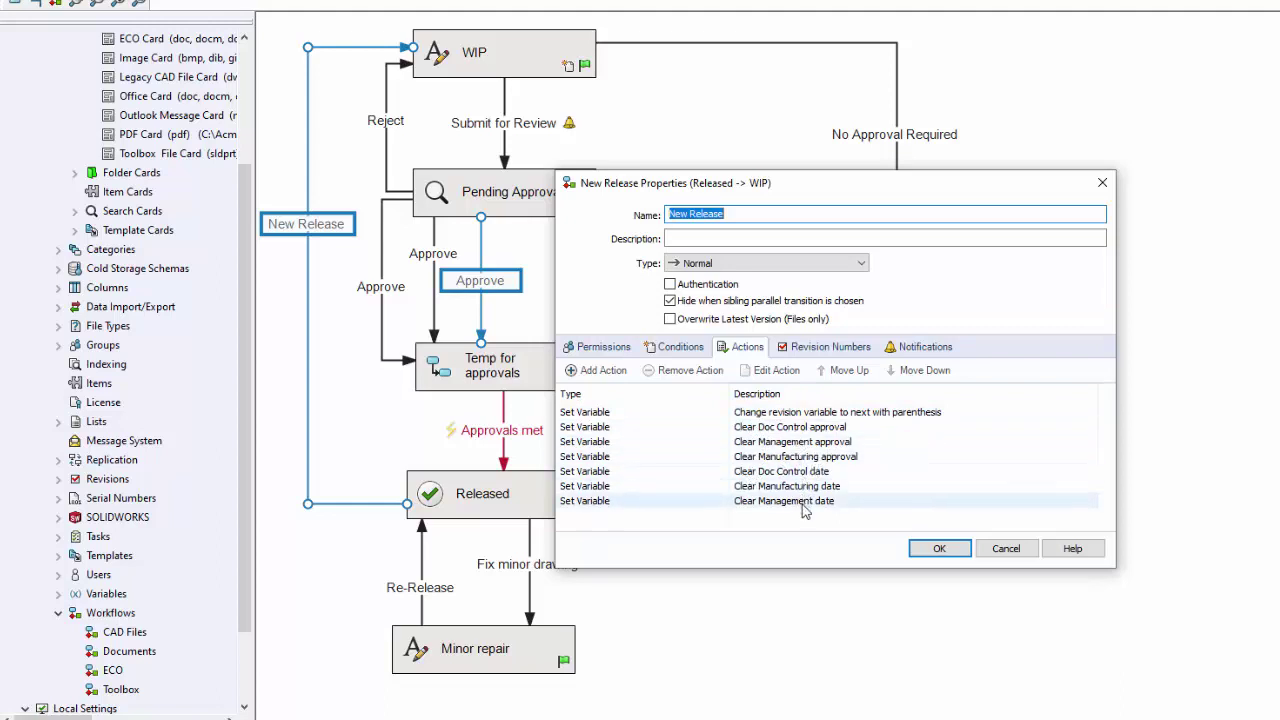
click(958, 550)
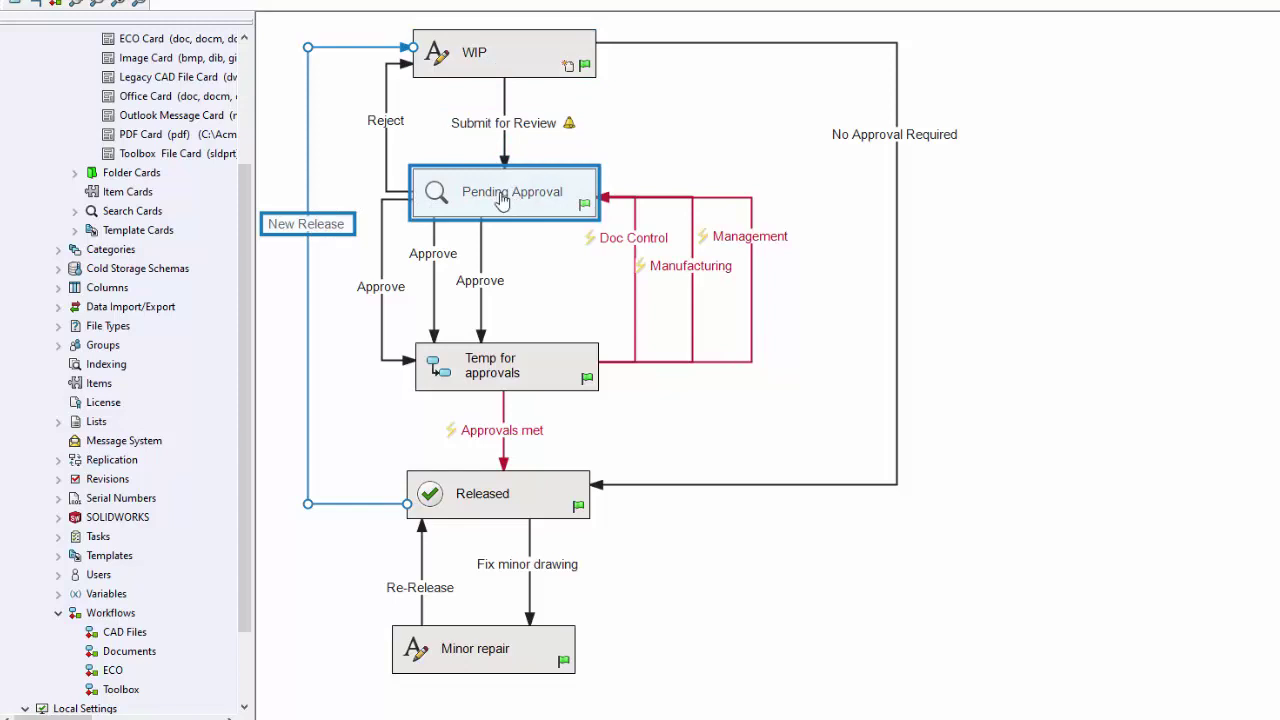
Review the Reject transition's actions, inspect the Clear Doc Control approval action's settings, and close the transition's properties
double_click(388, 148)
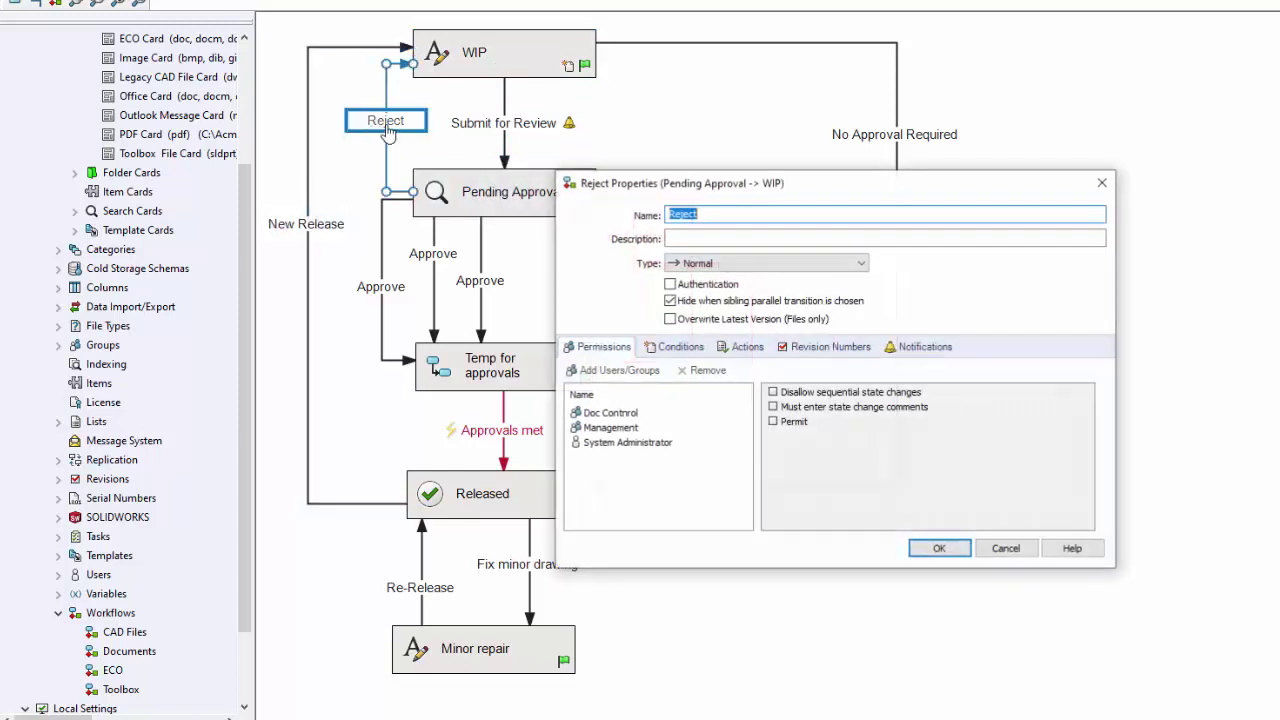
click(729, 348)
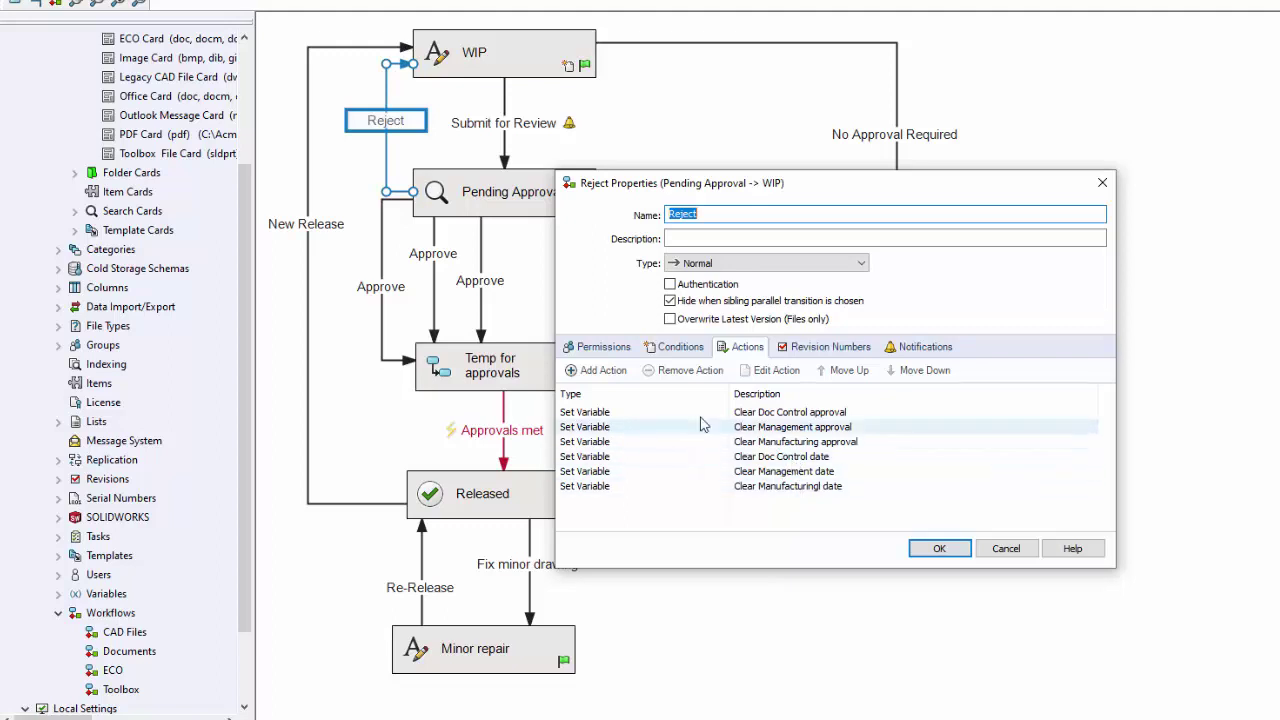
click(590, 413)
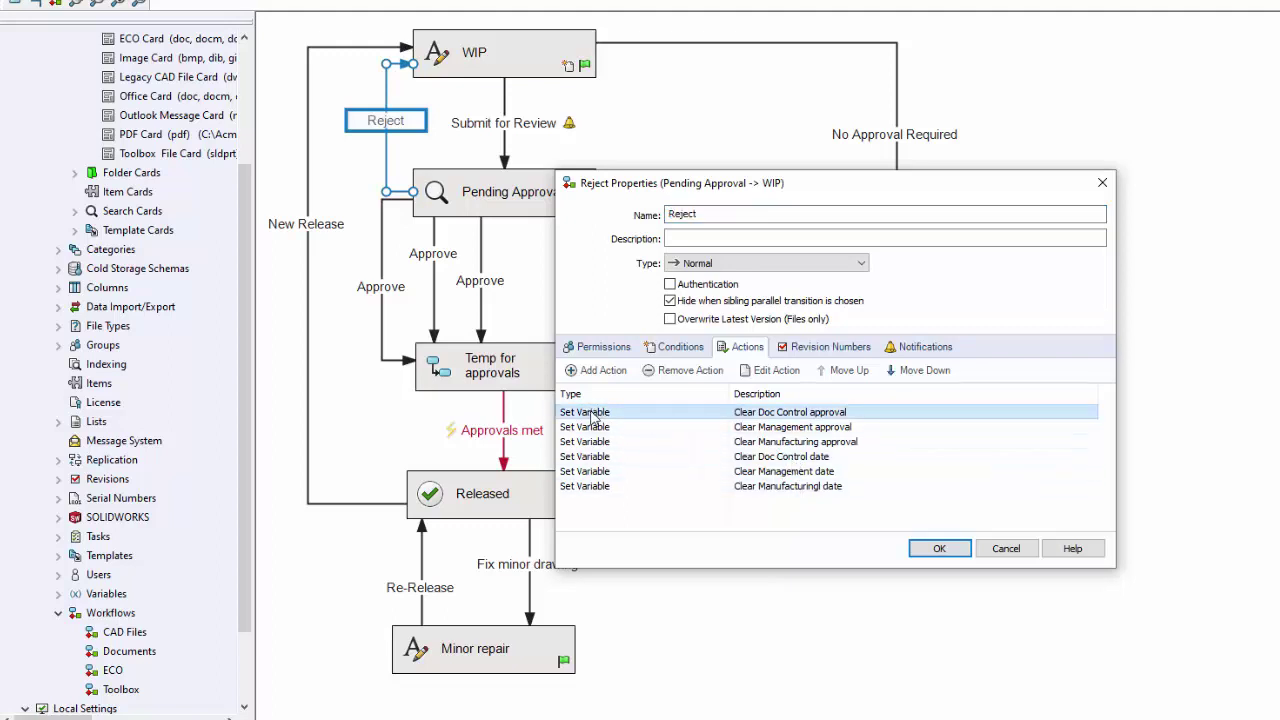
double_click(592, 413)
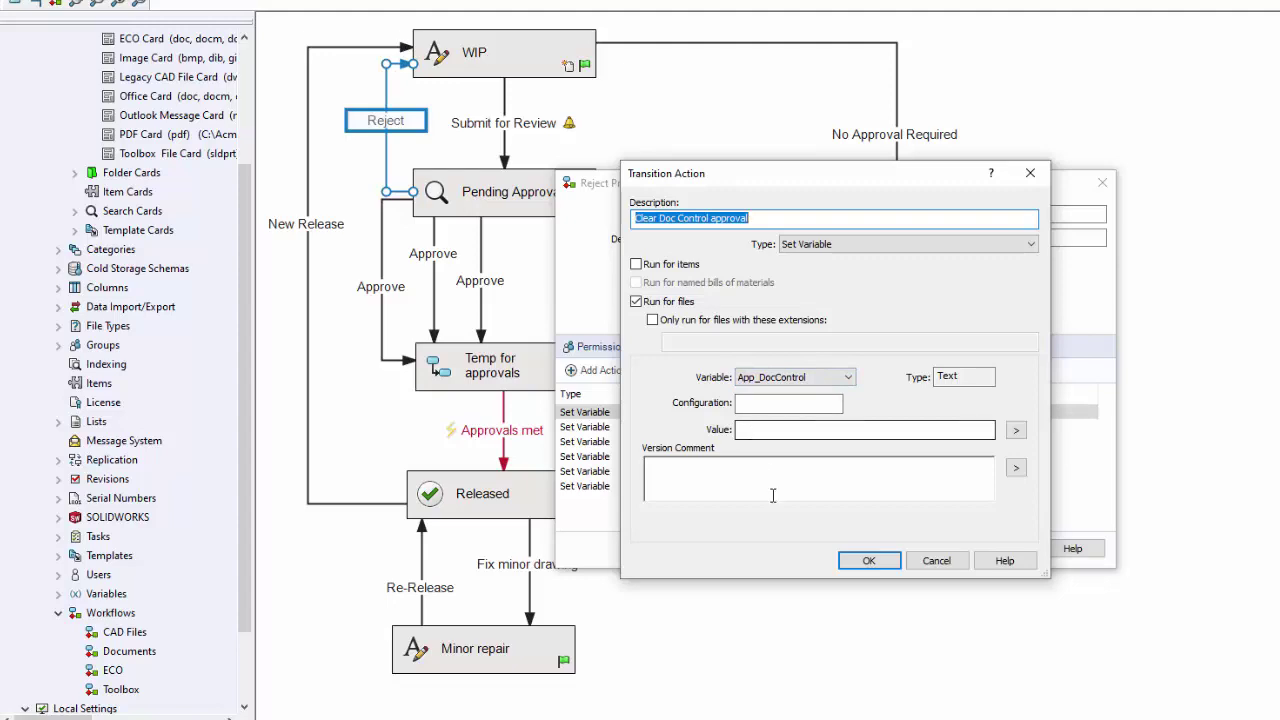
click(868, 560)
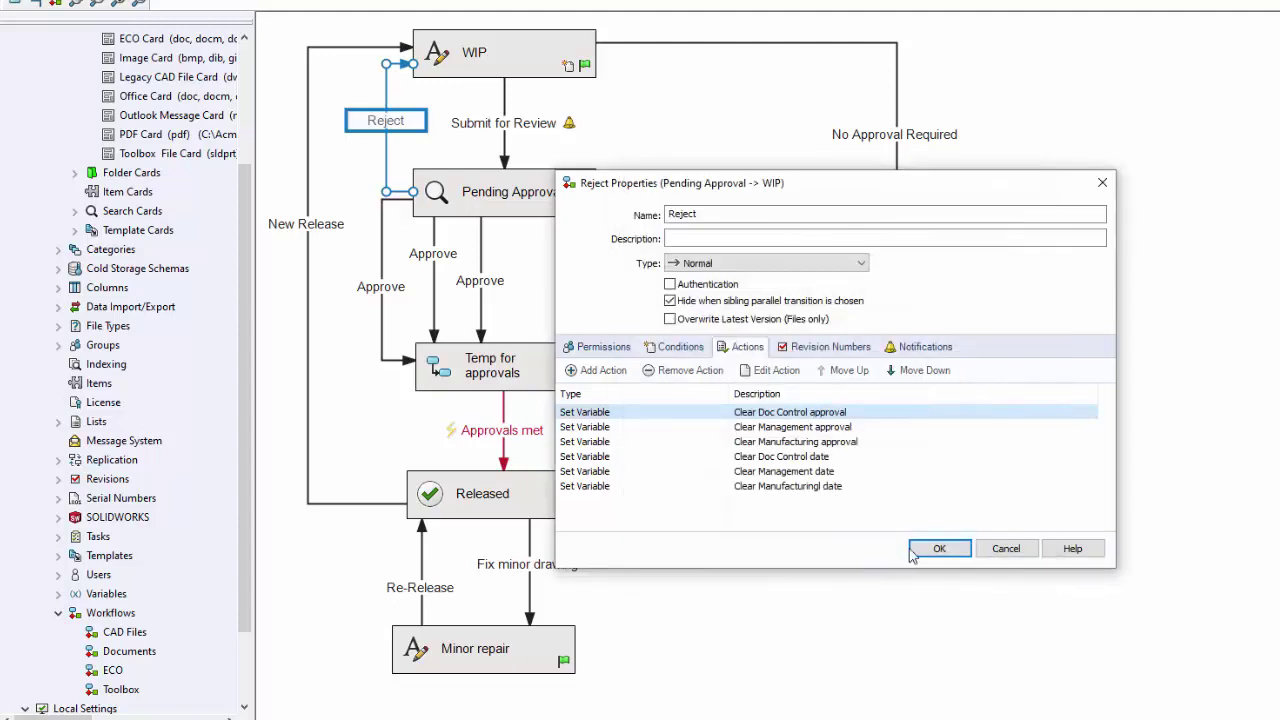
click(913, 552)
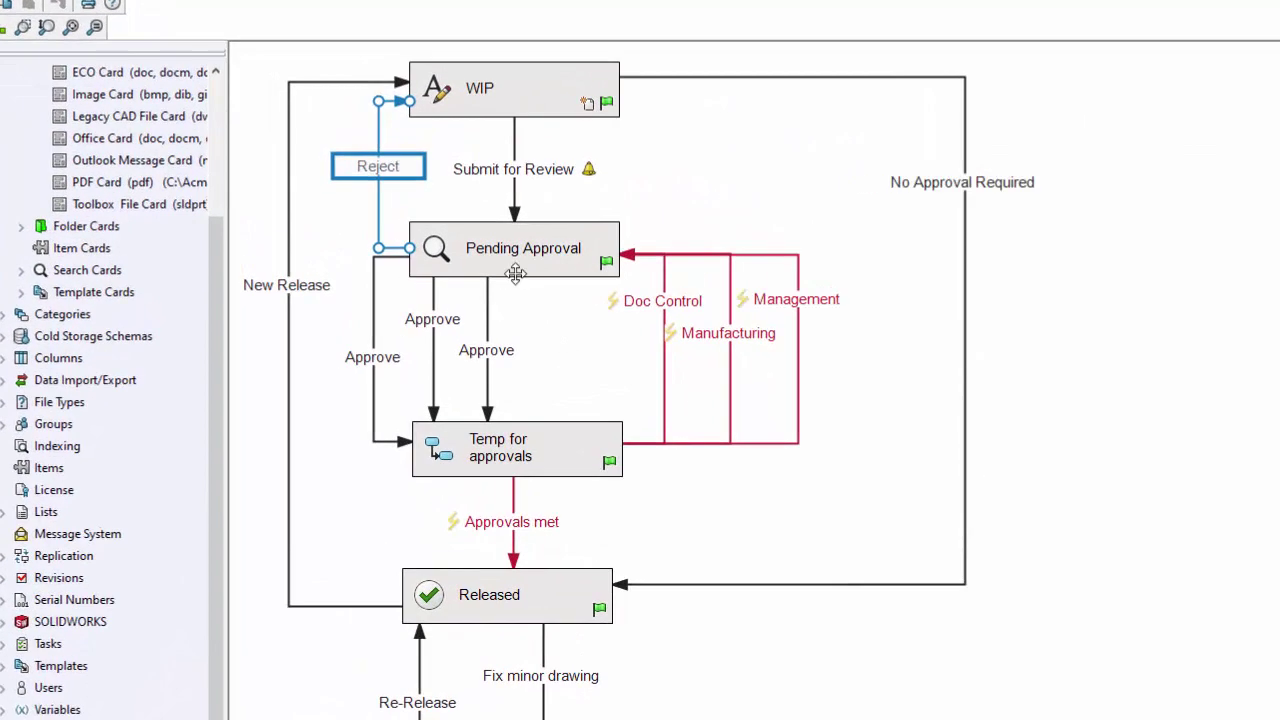
Check the Manufacturing group's permissions on the Manufacturing Approve transition, and close its properties
click(416, 251)
click(381, 322)
double_click(365, 366)
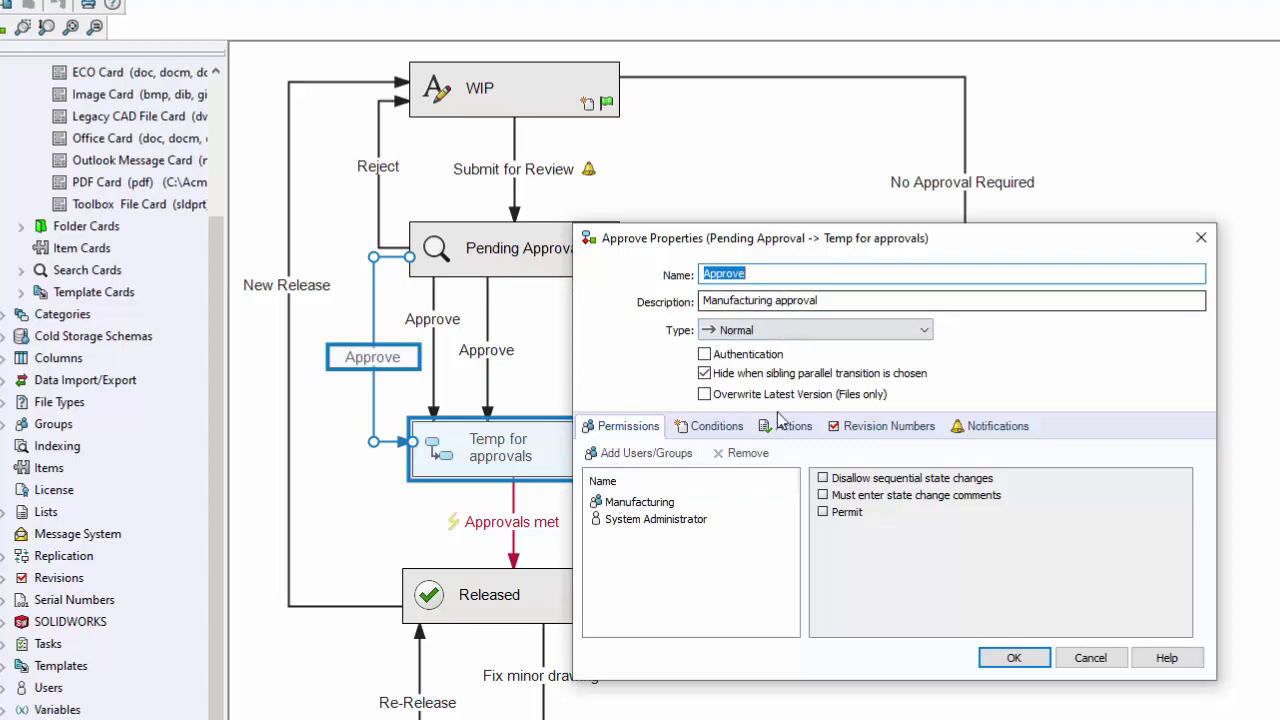
click(640, 502)
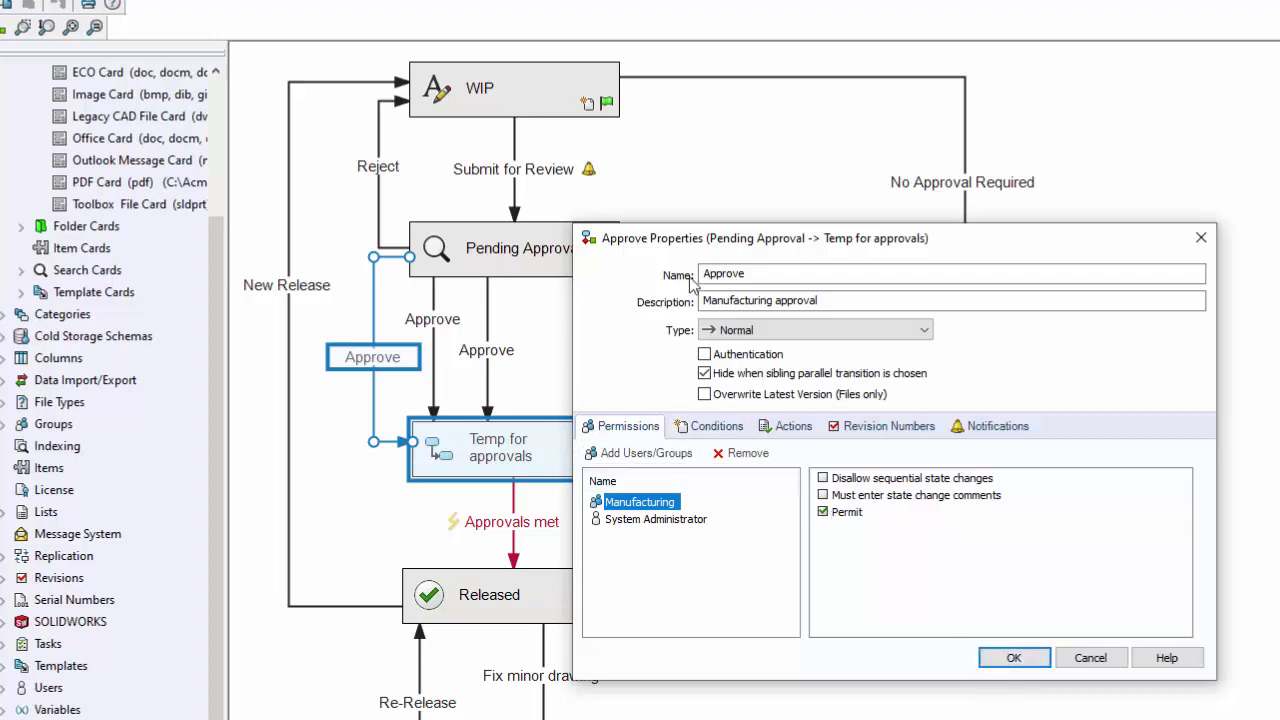
click(1014, 660)
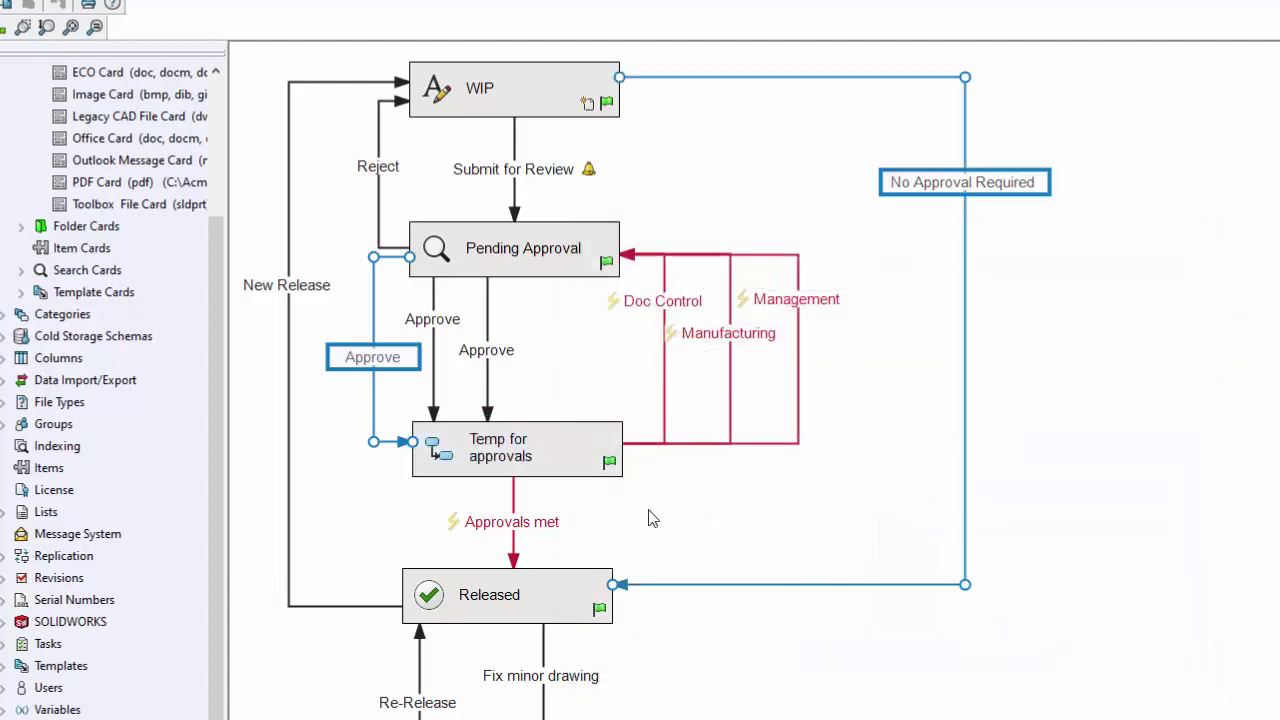
Check the group permissions of the Doc Control and Management Approve transitions, closing each one's properties
click(433, 321)
double_click(433, 321)
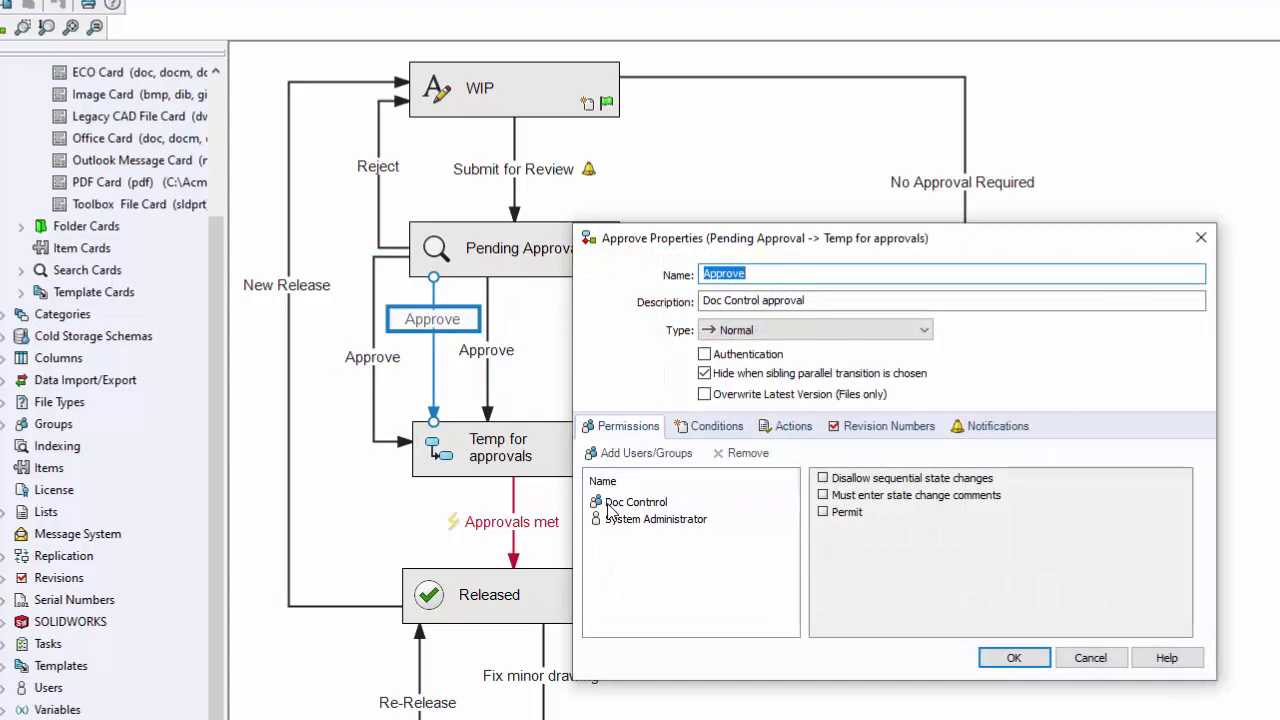
click(1014, 657)
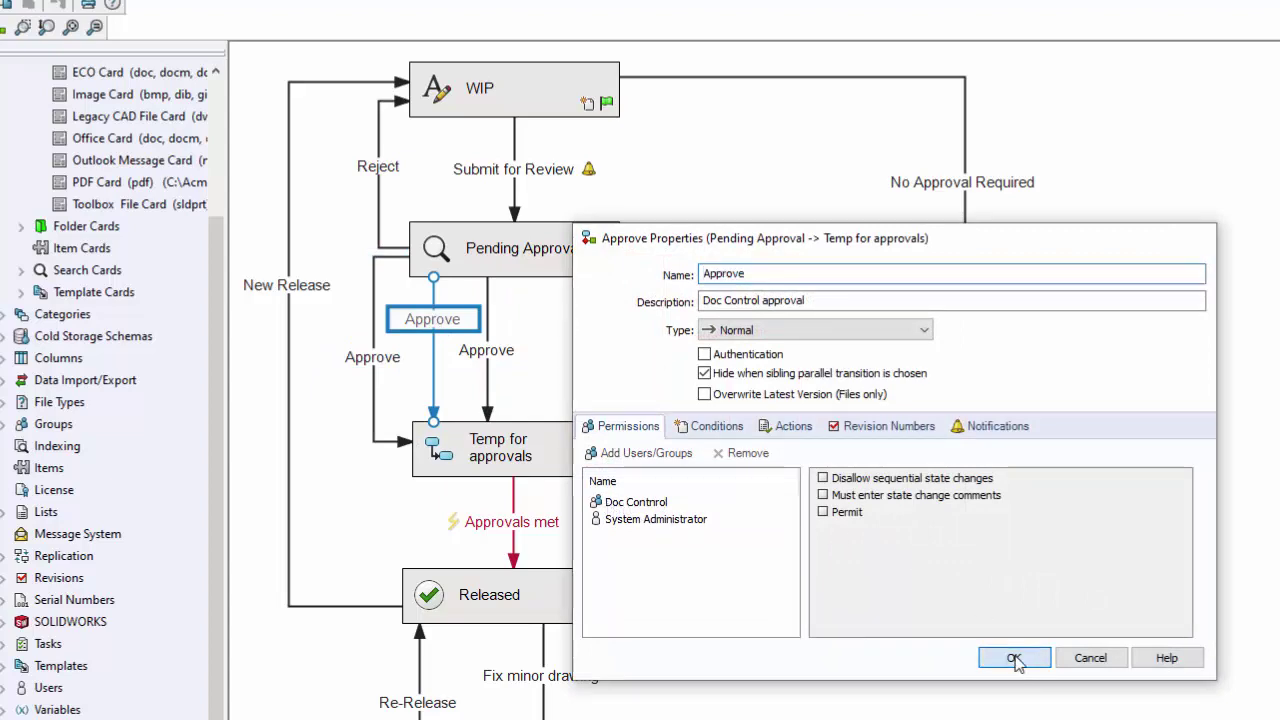
double_click(486, 350)
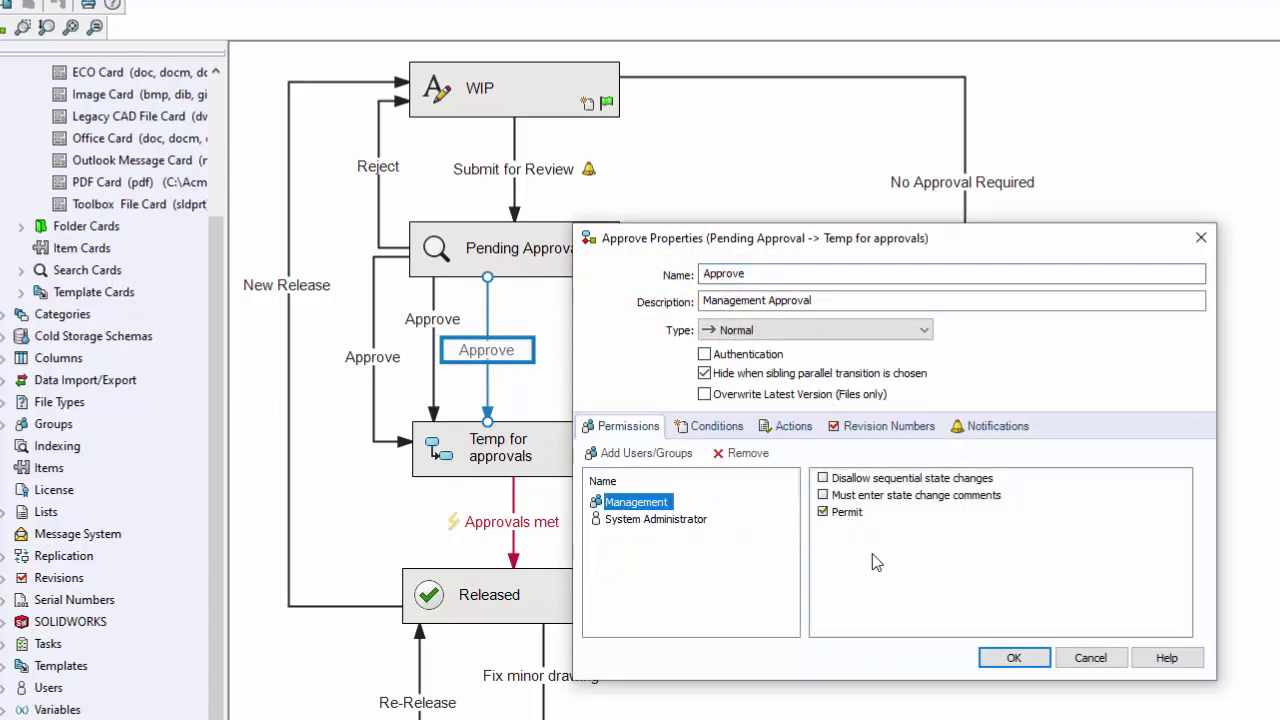
click(1088, 658)
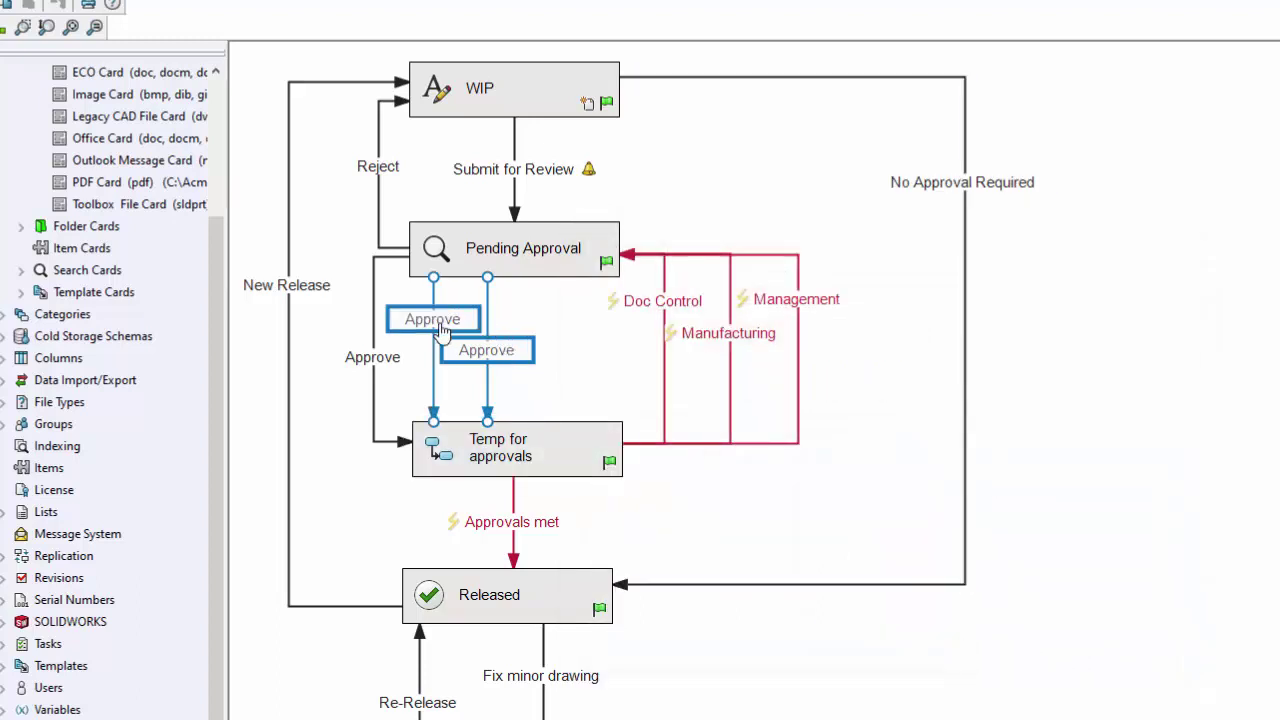
Check which users and groups have permissions on the automatic Doc Control transition back to Pending Approval, and close its properties
double_click(633, 313)
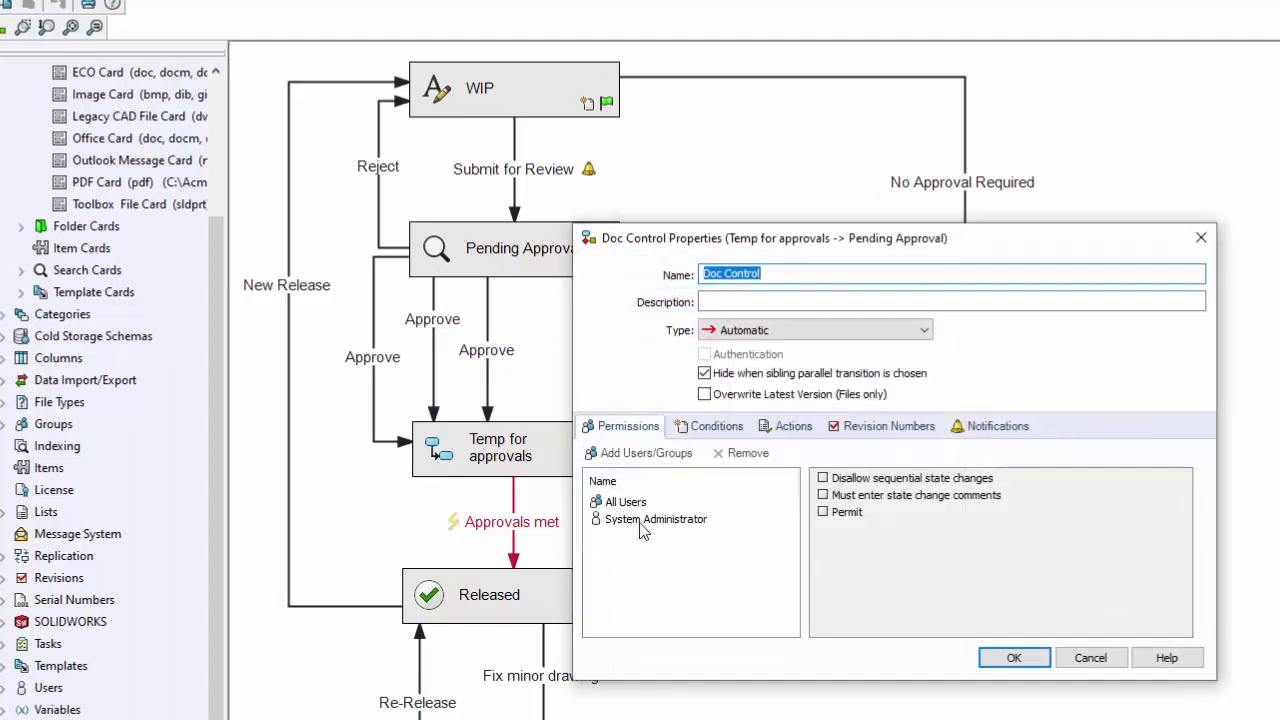
click(1010, 659)
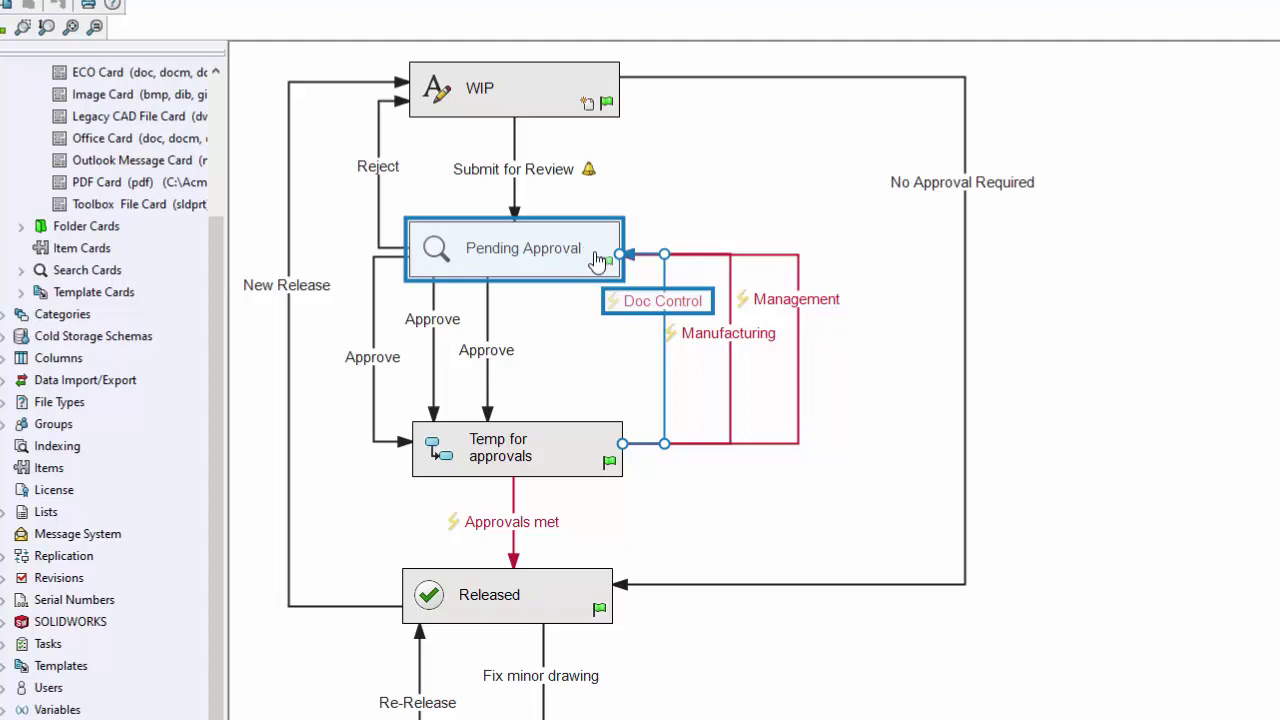
double_click(659, 302)
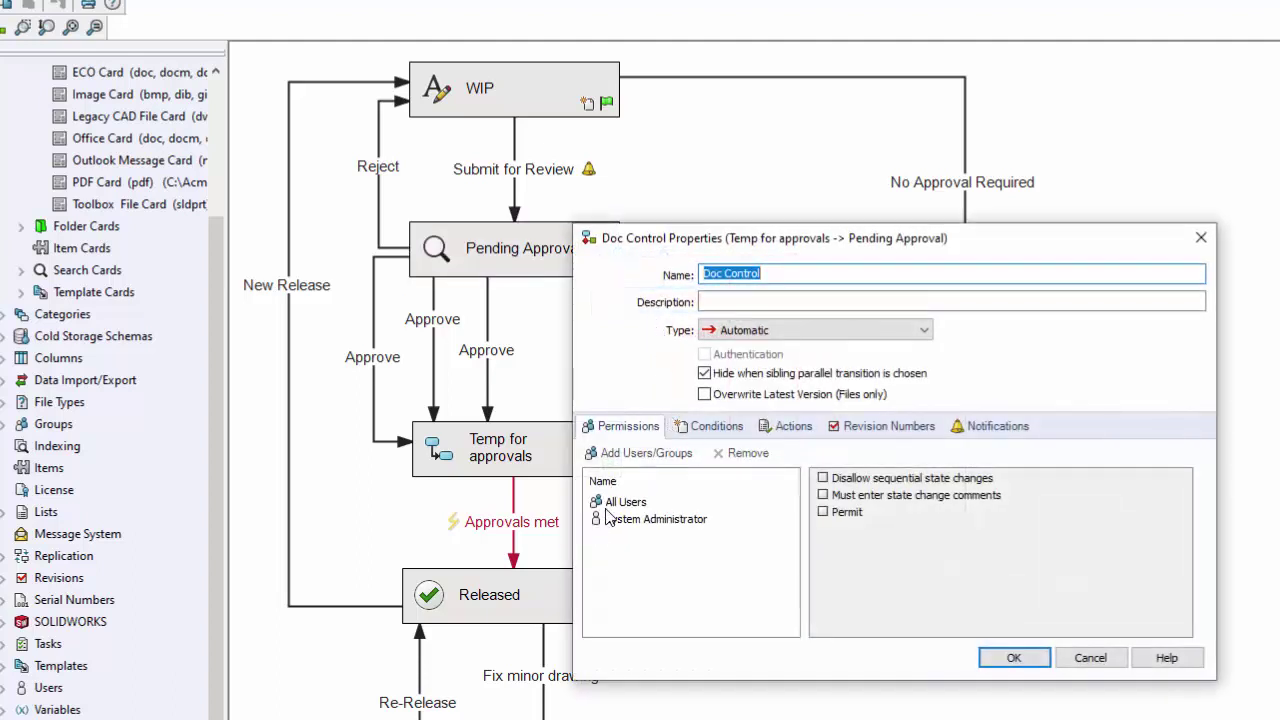
click(1086, 657)
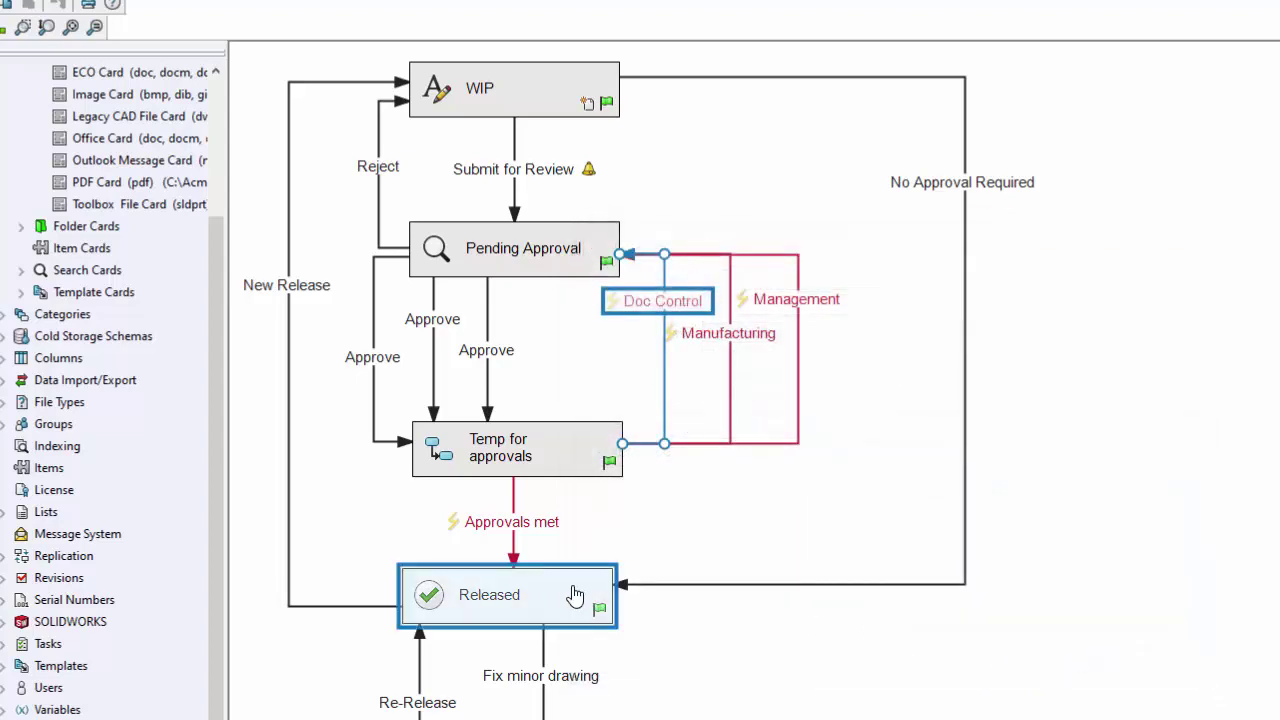
Check the All Users permissions of the Approvals met transition and display its conditions
click(512, 533)
double_click(512, 533)
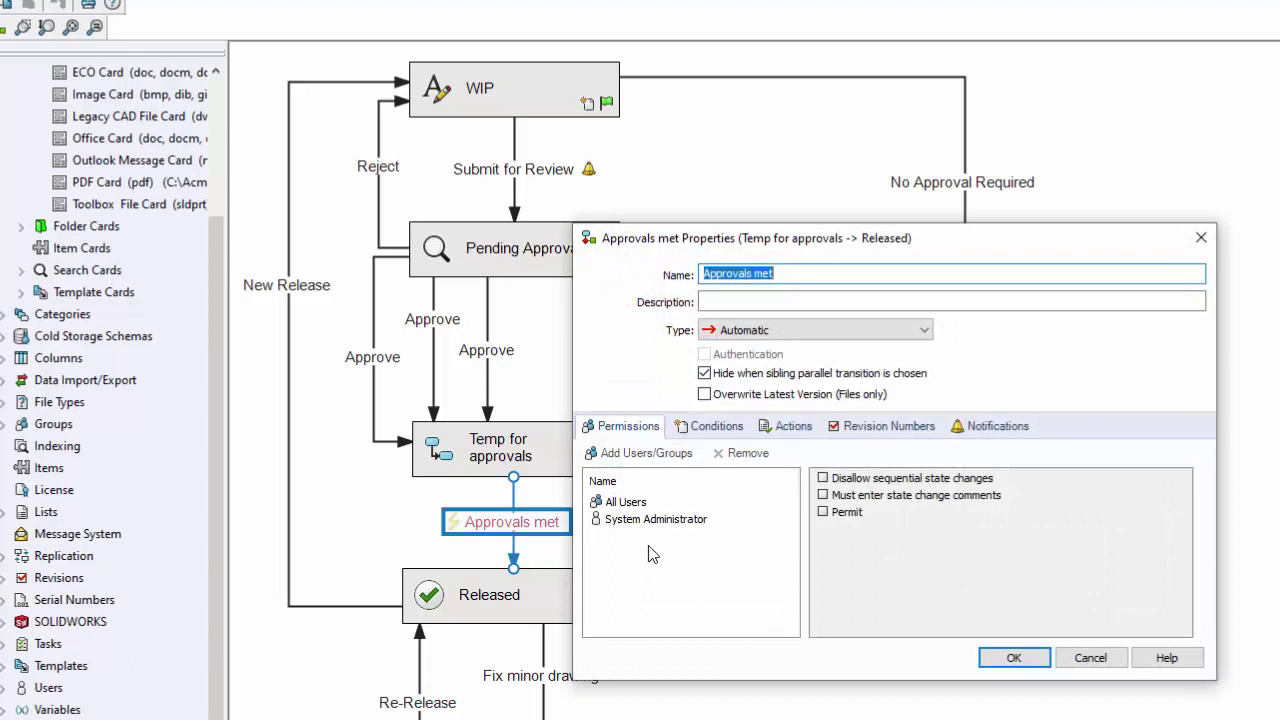
click(622, 503)
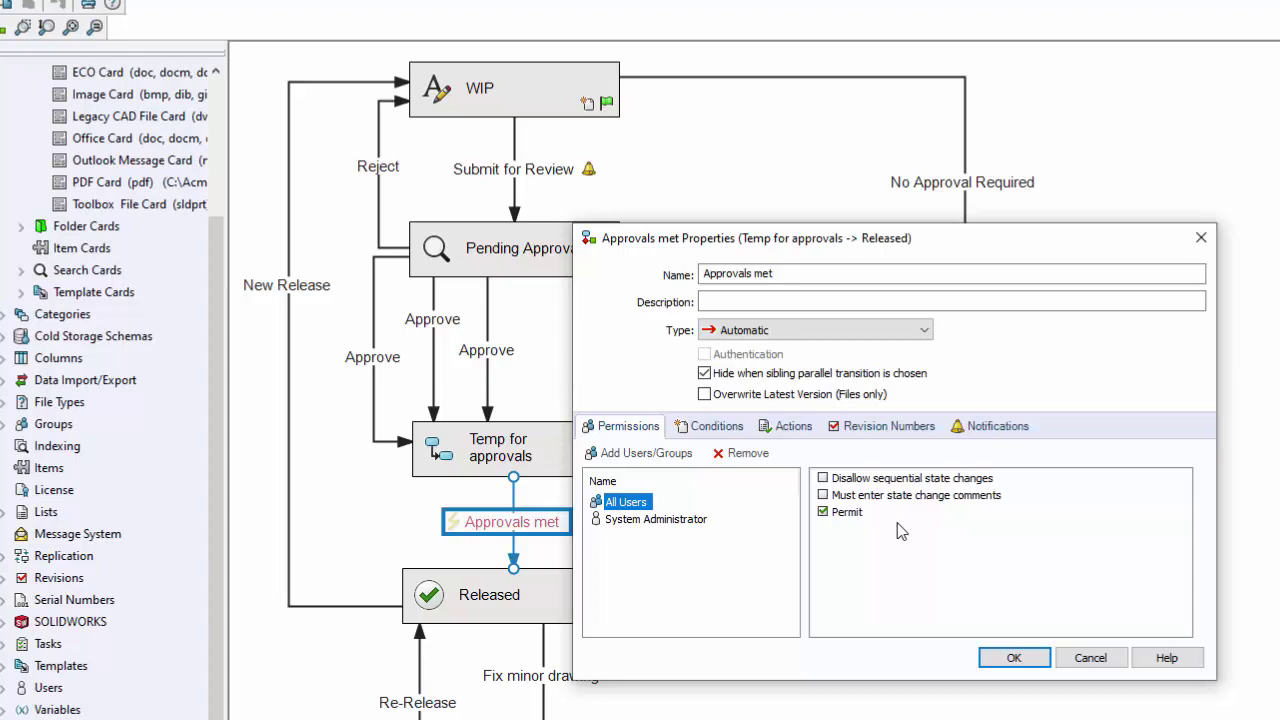
click(704, 428)
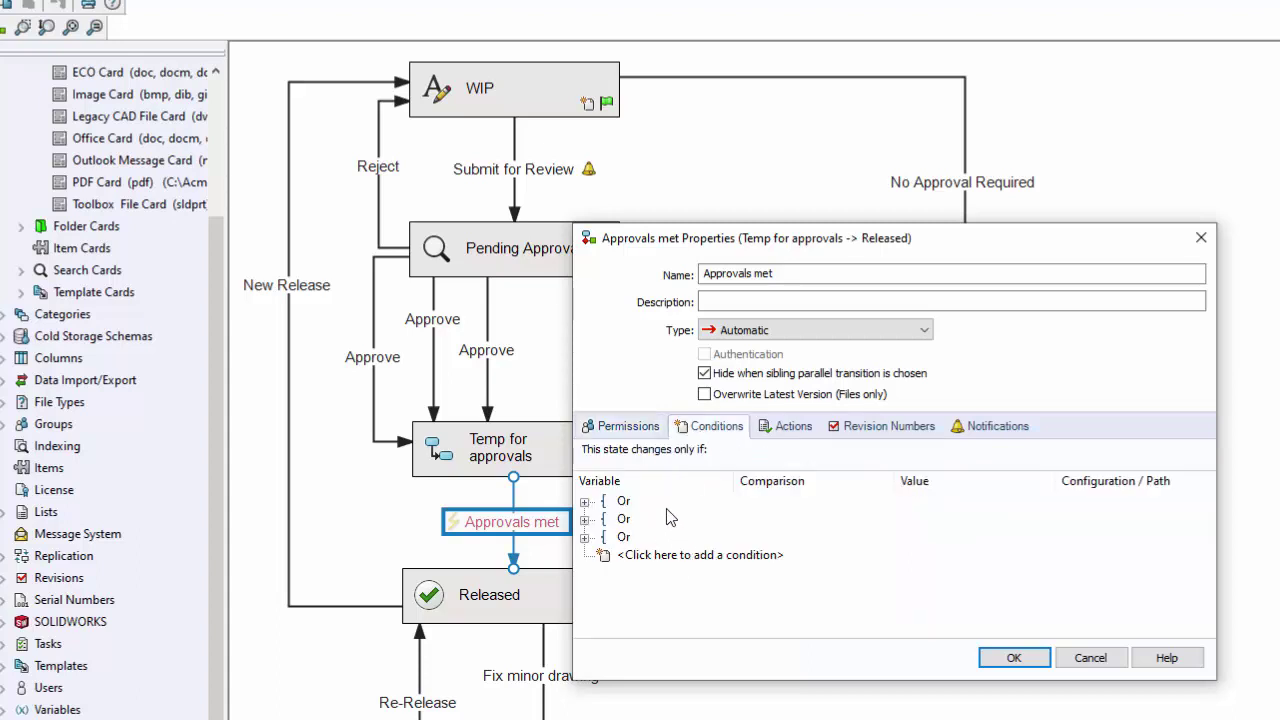